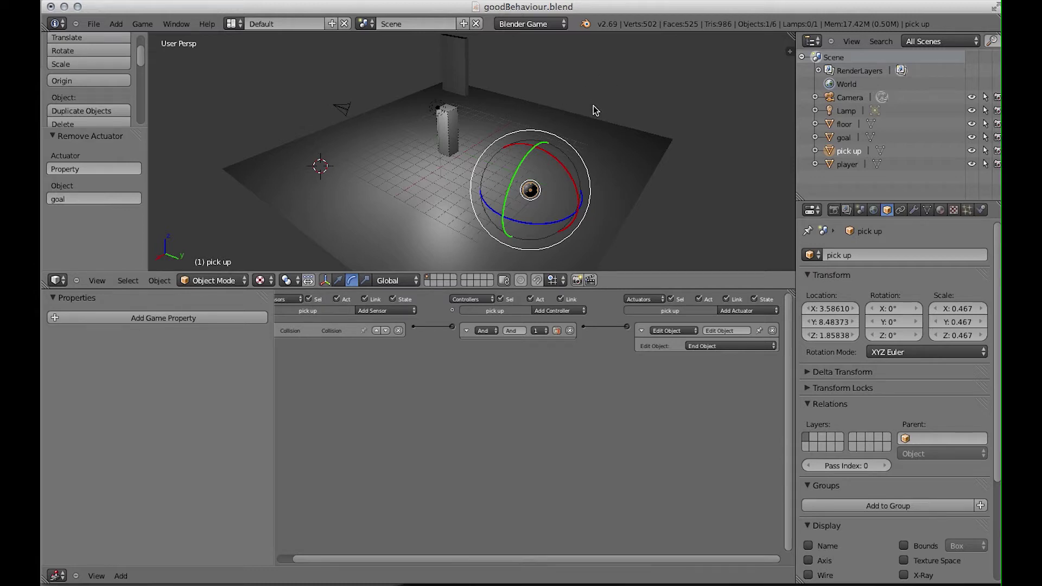
Add a plain axes empty to the scene and move it about -1.47 along the Y axis with the translate manipulator.
drag(424, 285, 426, 303)
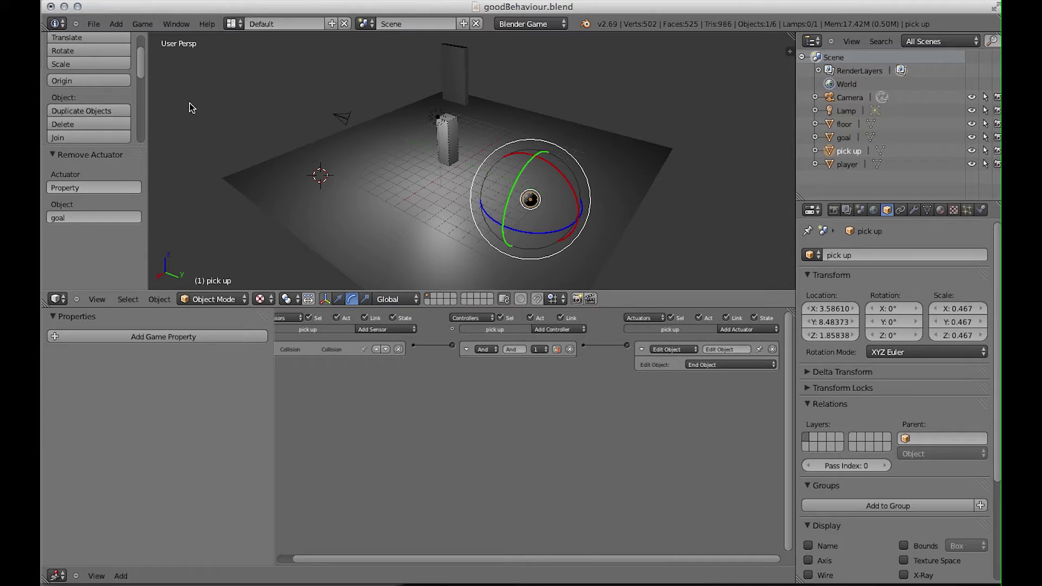
click(119, 28)
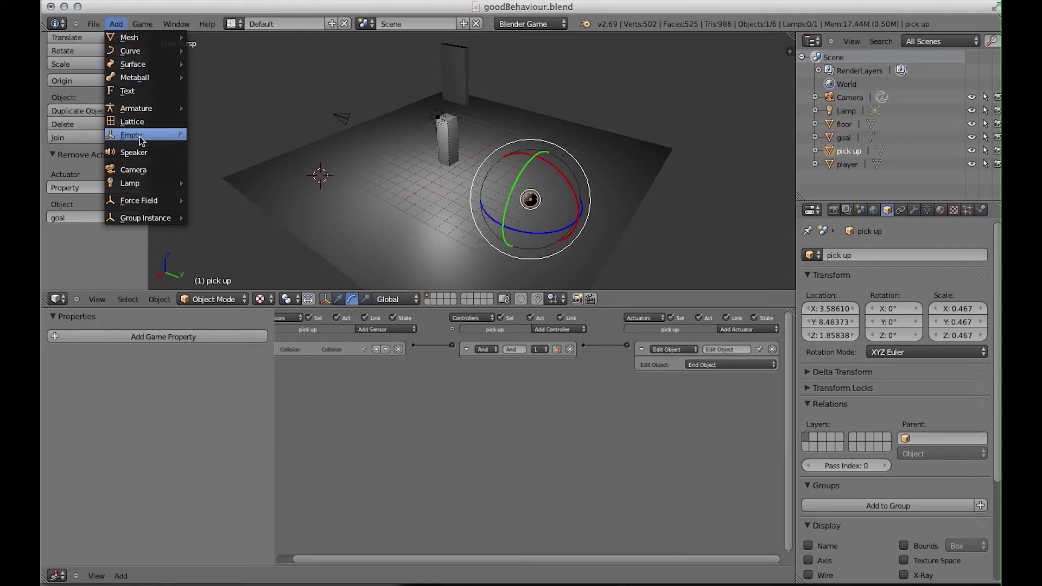
mouse_move(141, 135)
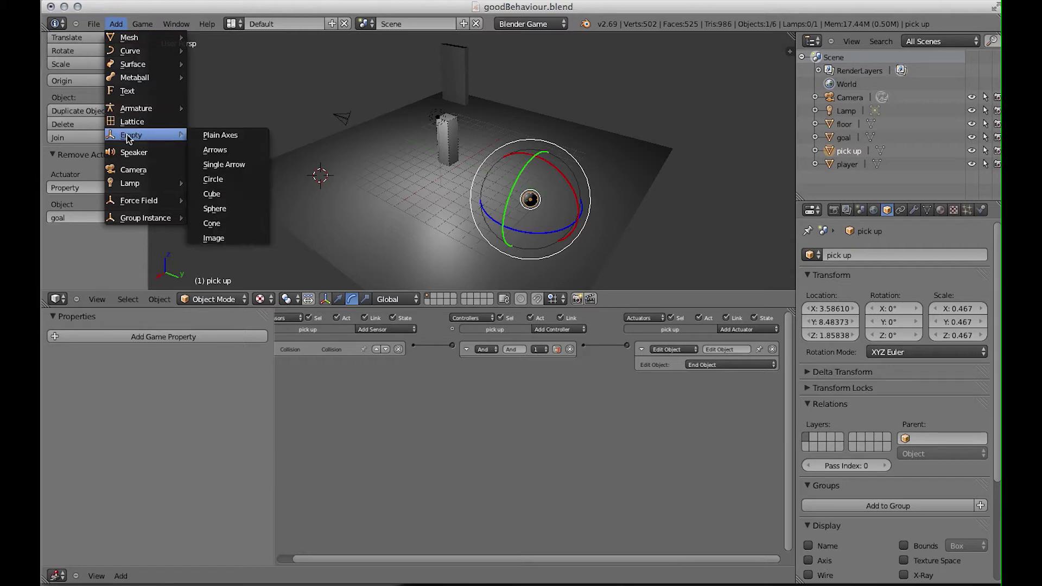
click(237, 141)
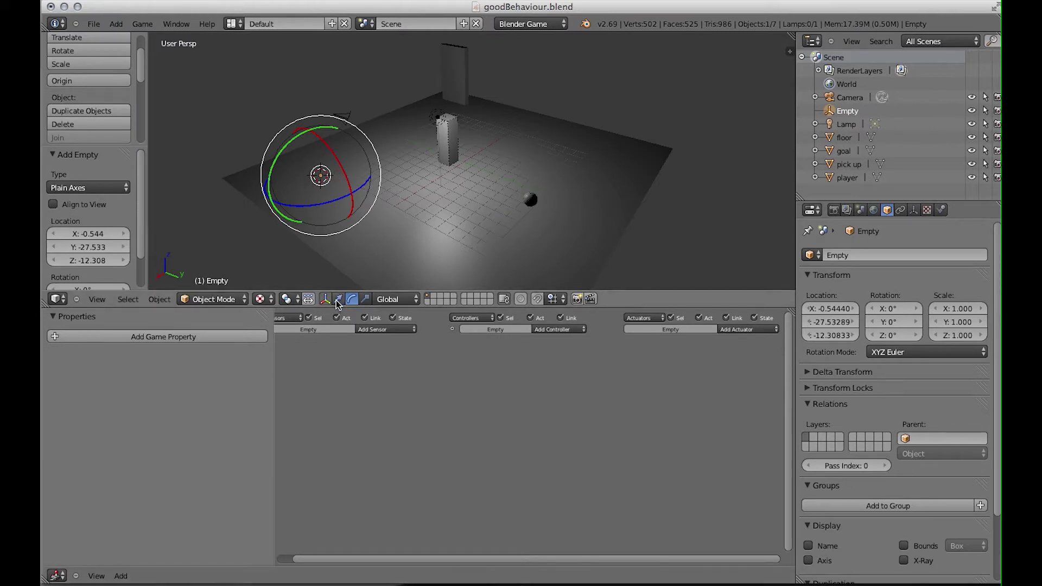
click(338, 299)
mouse_move(347, 195)
mouse_down()
mouse_move(390, 208)
mouse_move(338, 187)
mouse_up()
right_click(339, 188)
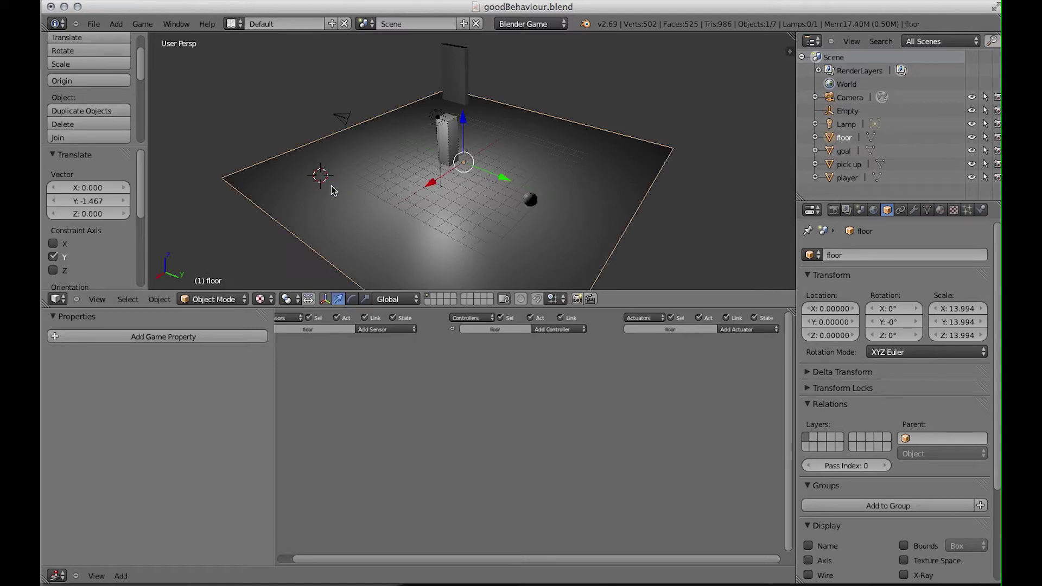
key(g)
key(z)
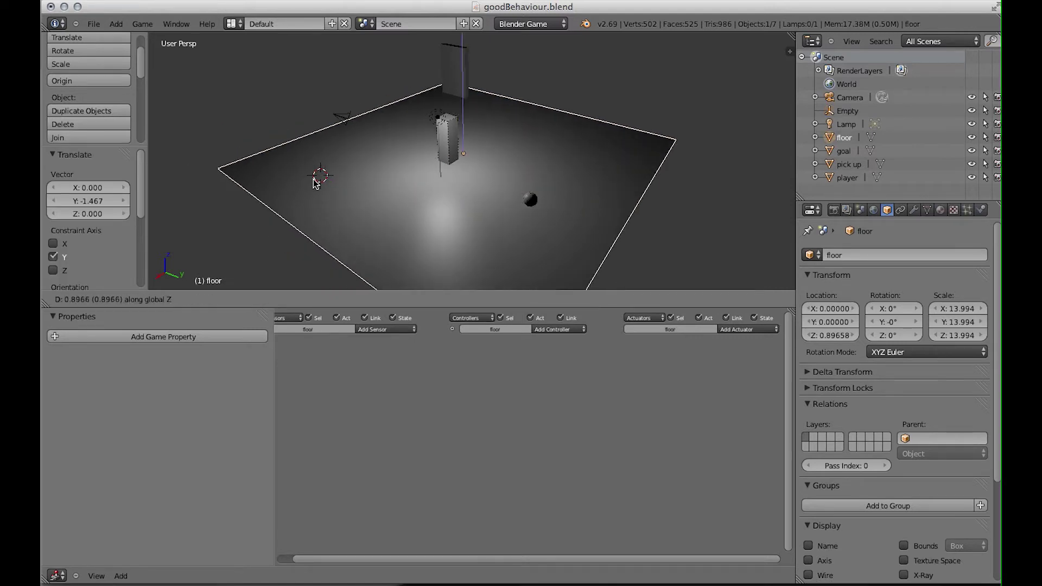
click(326, 188)
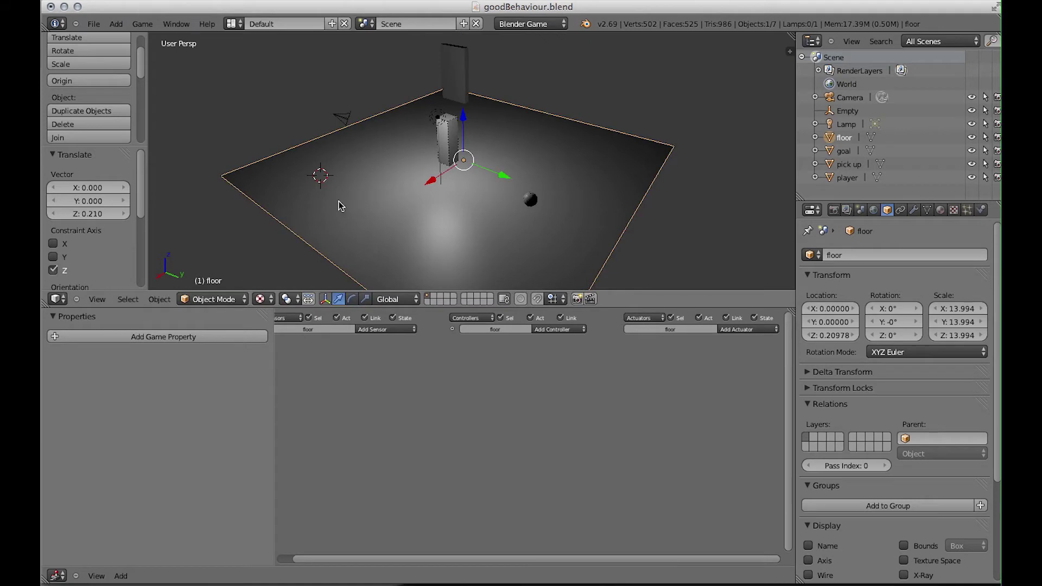
key(ctrl+z)
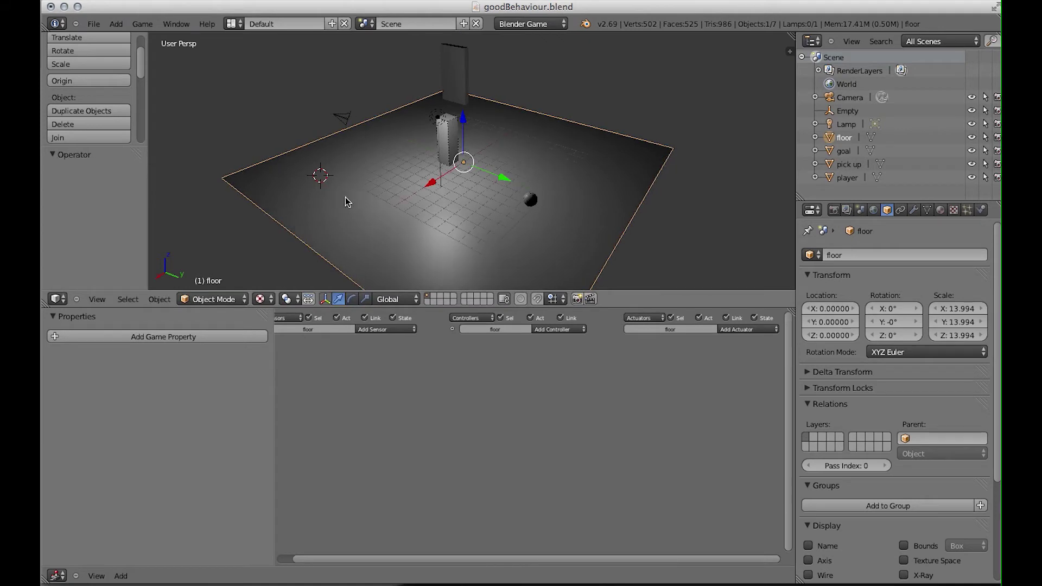
Move the empty away from the floor along Y to about -59.66 and raise it about 7.33 along Z.
right_click(320, 176)
key(g)
key(y)
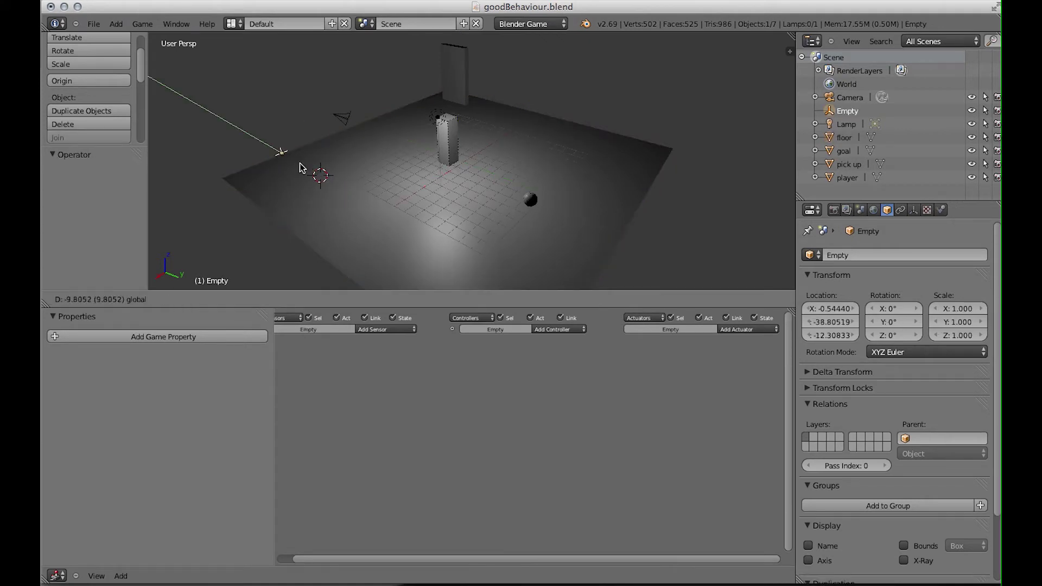
click(261, 143)
key(g)
key(z)
click(224, 75)
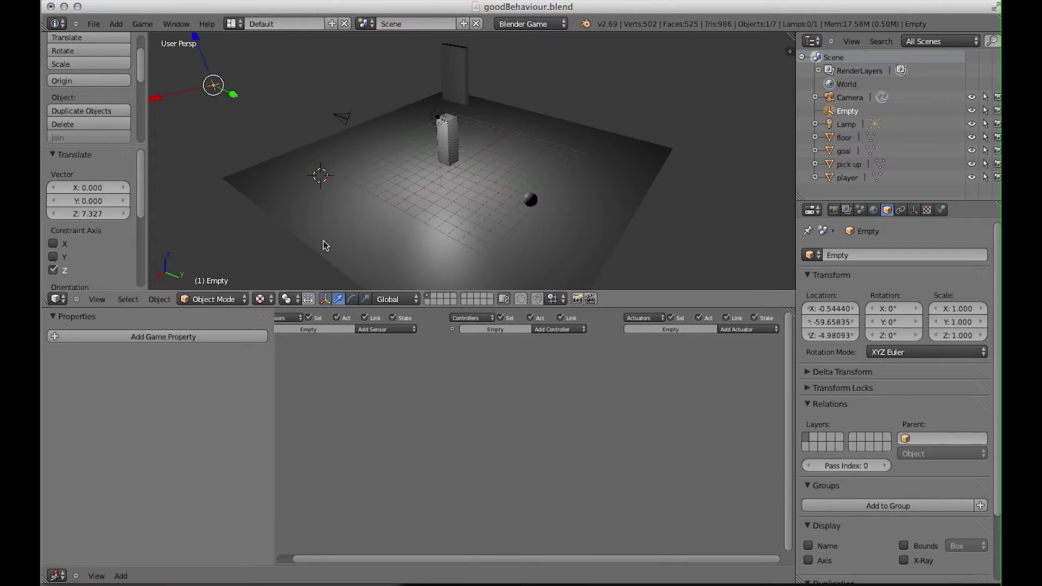
Rename the empty as "ambient music".
click(852, 255)
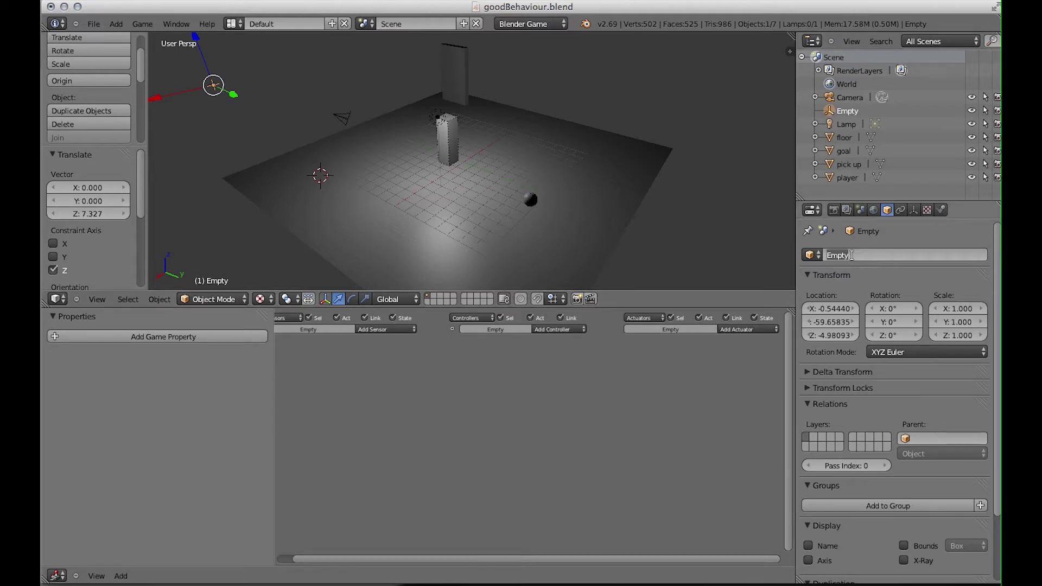
text(a)
key(Return)
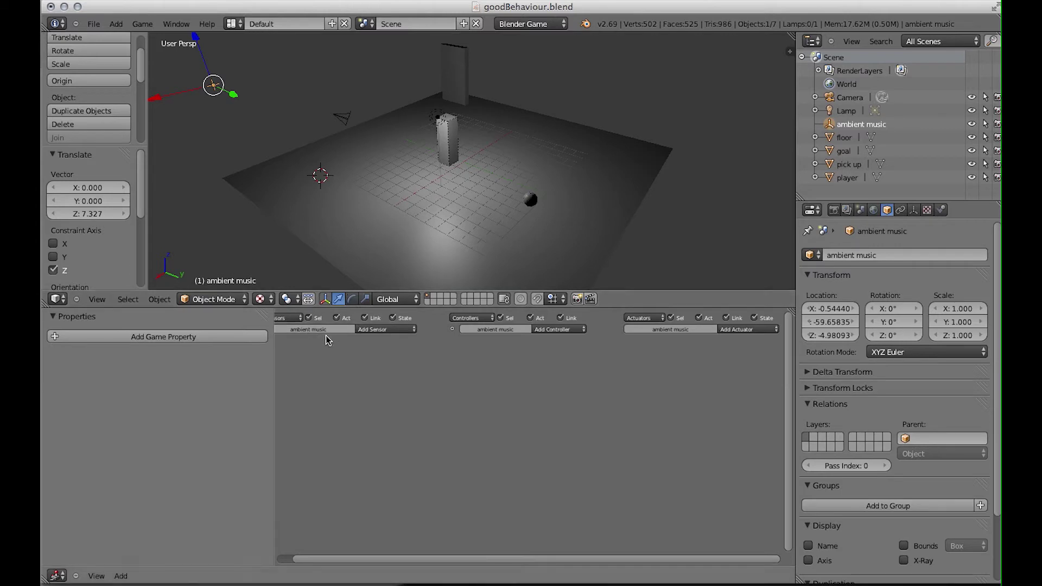
Add an Always sensor and a Sound actuator to the ambient music empty, linked through an And controller.
click(377, 333)
click(407, 359)
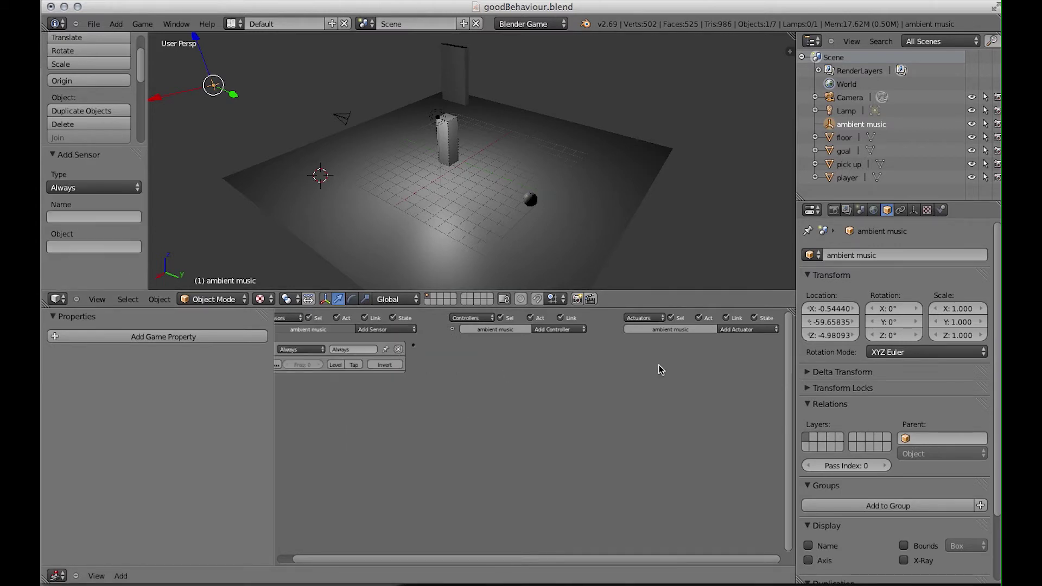
click(738, 331)
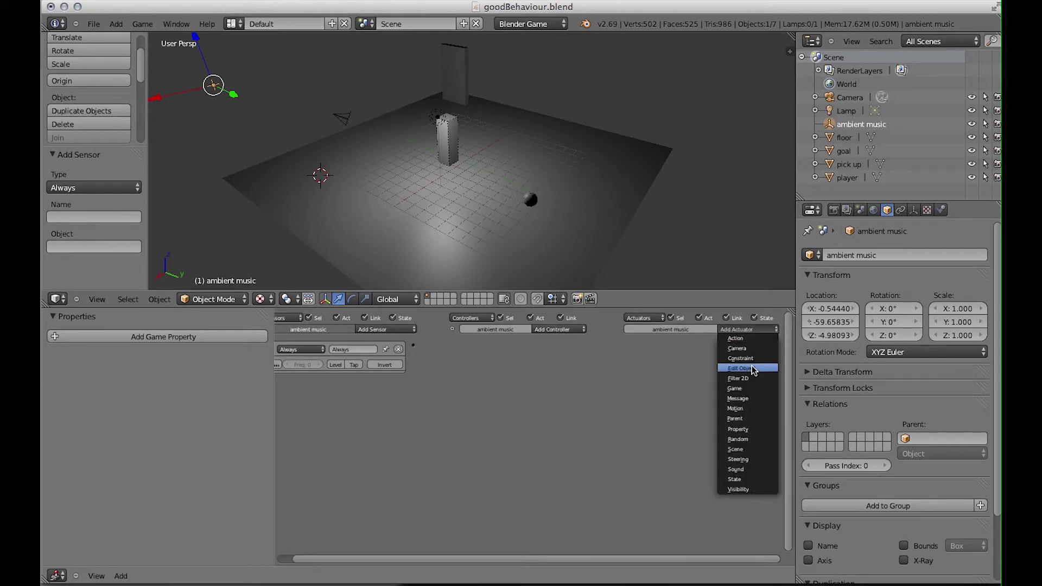
click(744, 468)
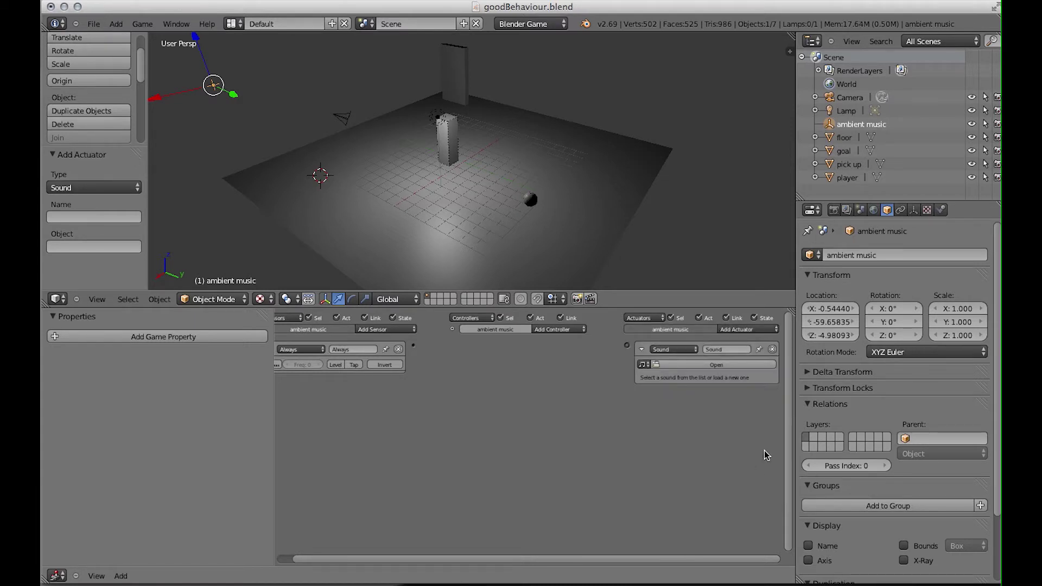
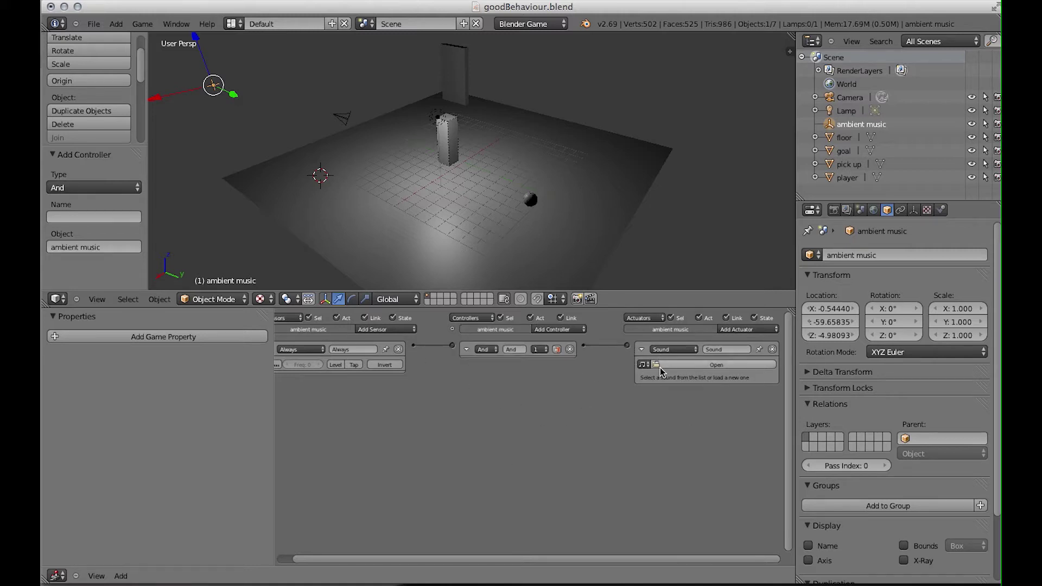
Load music.mp3 from the behaviours tutorials folder into the Sound actuator.
click(717, 365)
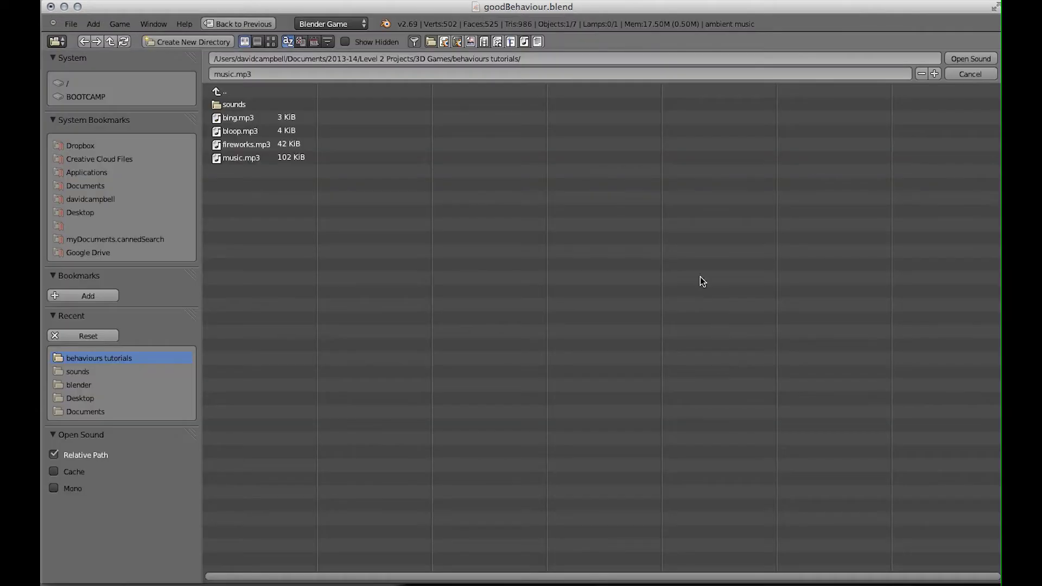
click(241, 157)
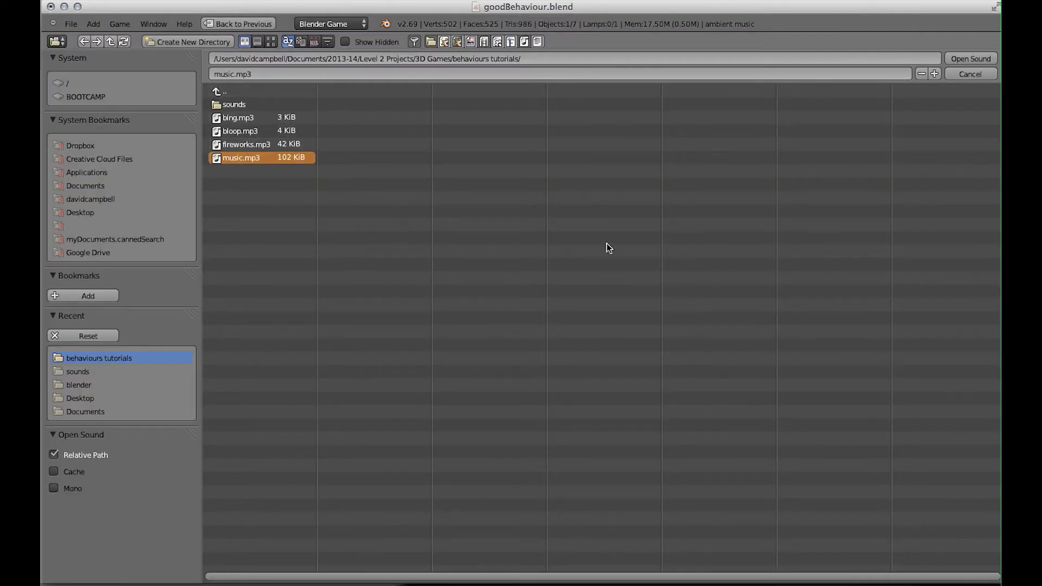
click(969, 57)
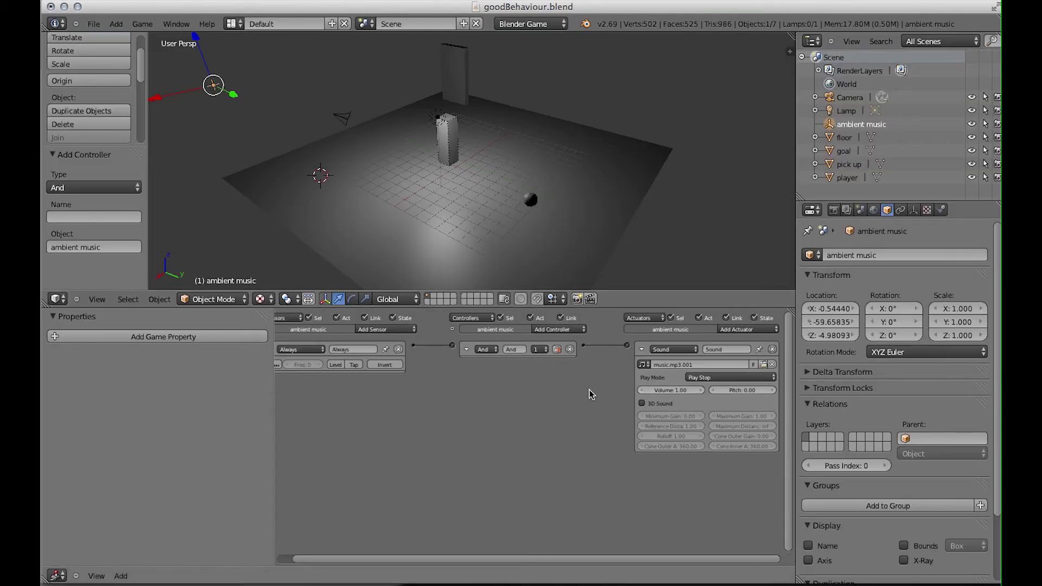
Rename the loaded sound as music.mp3 and set the actuator's play mode to Loop End.
click(699, 365)
key(BackSpace)
key(BackSpace)
key(BackSpace)
key(BackSpace)
key(Return)
click(713, 379)
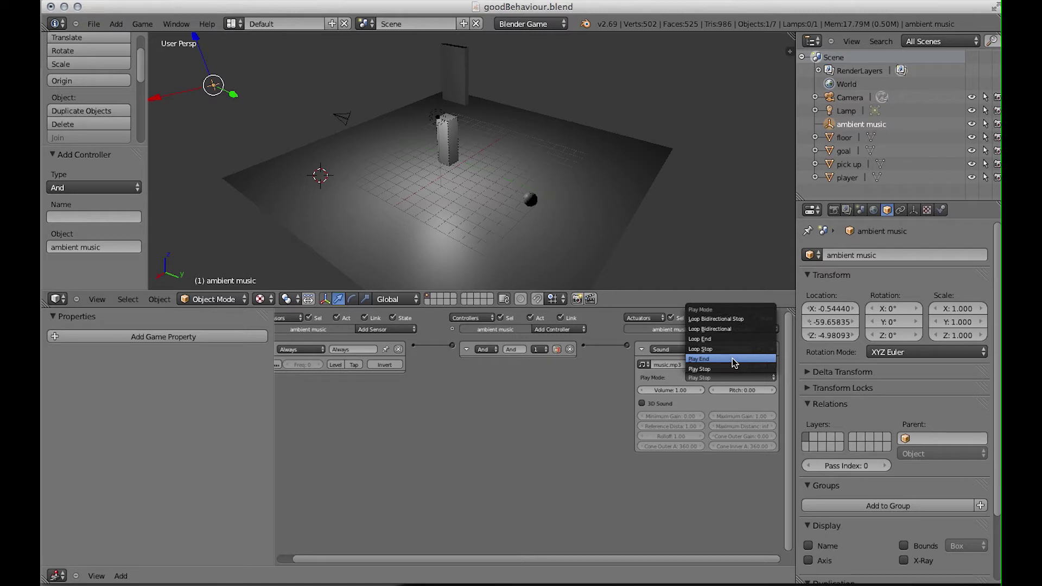
click(709, 341)
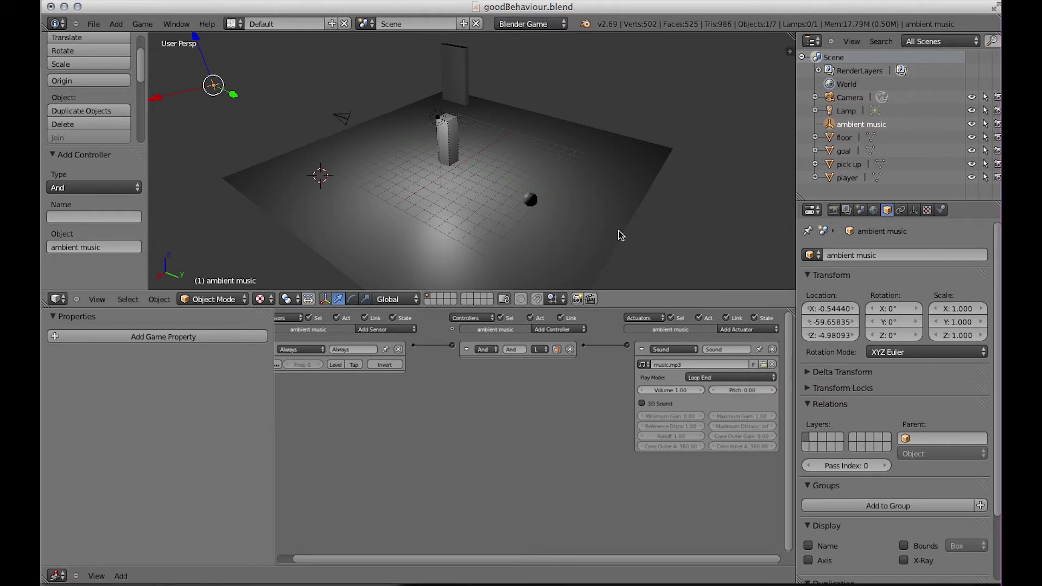
Run the game to check that the ambient music plays, and stop it again.
key(p)
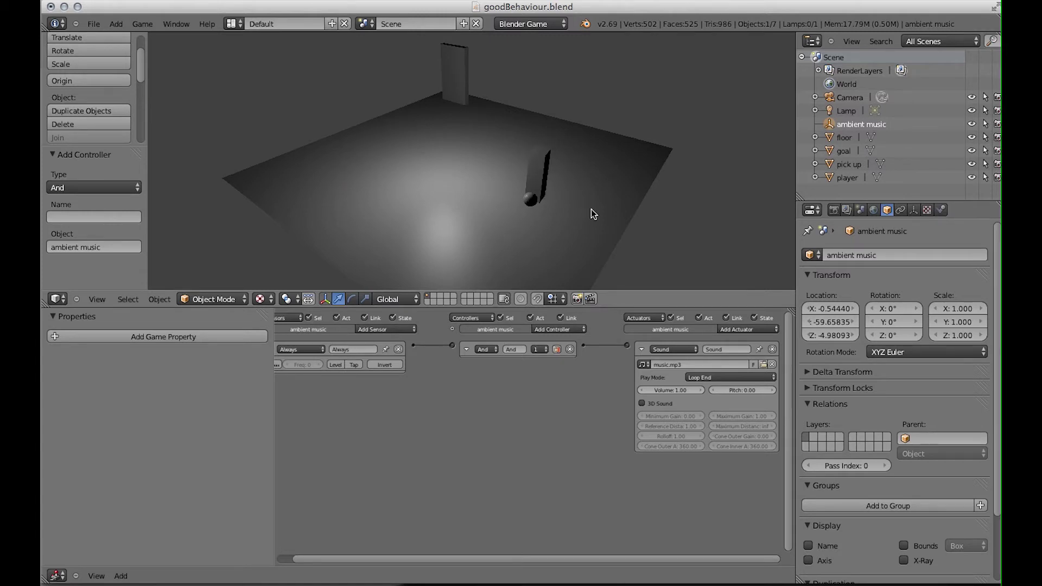
key(Escape)
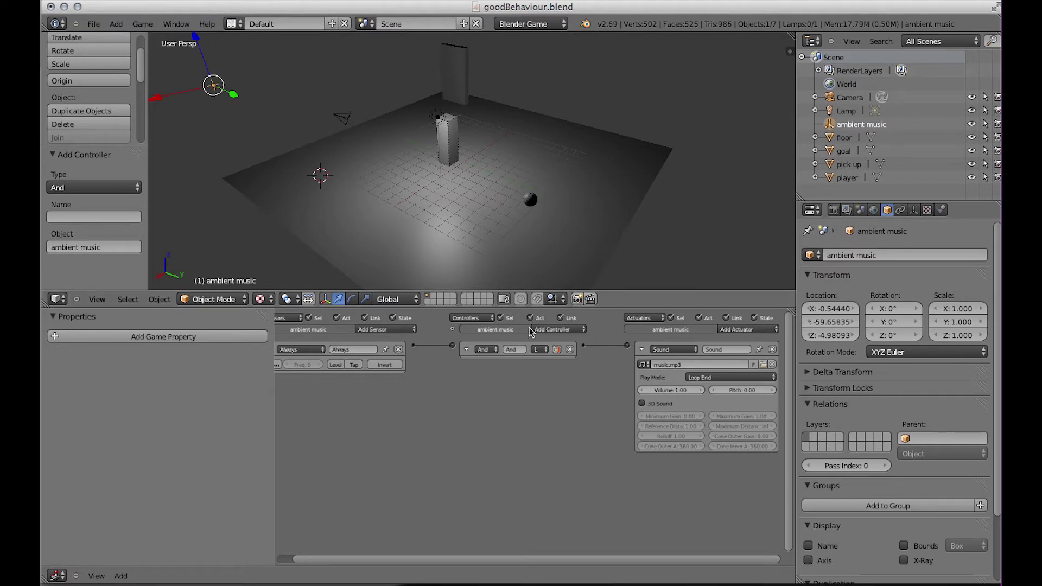
Set the Sound actuator's volume to 0.94.
drag(577, 561, 557, 564)
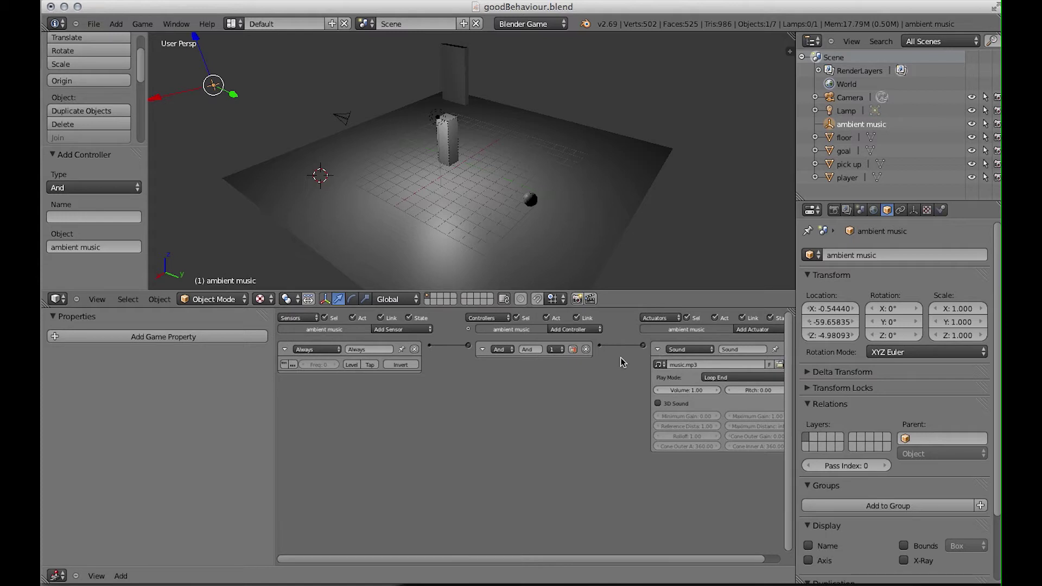
drag(699, 395, 751, 395)
drag(698, 389, 624, 391)
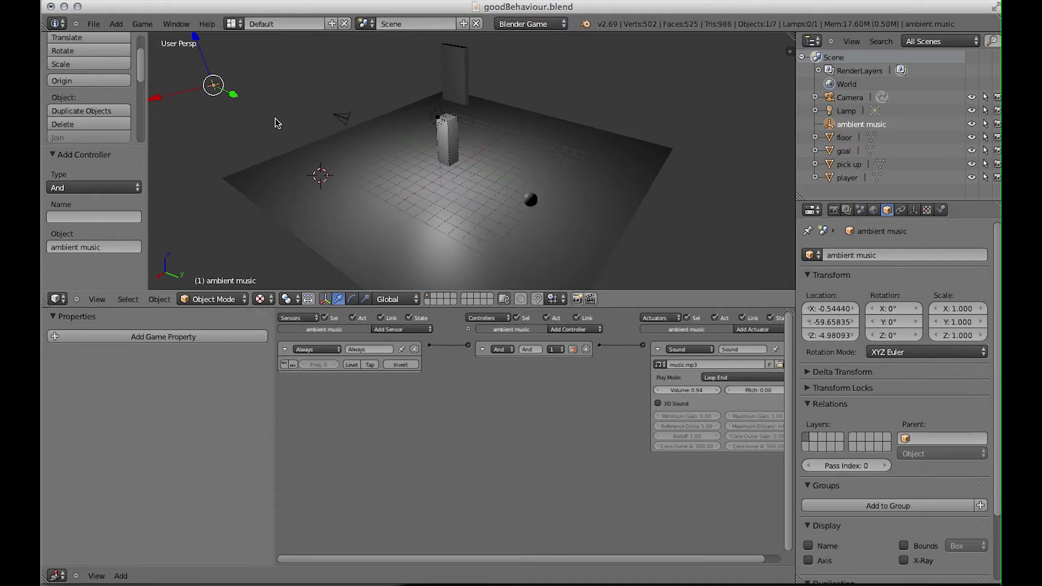
Move the ambient music empty to layer 2.
key(m)
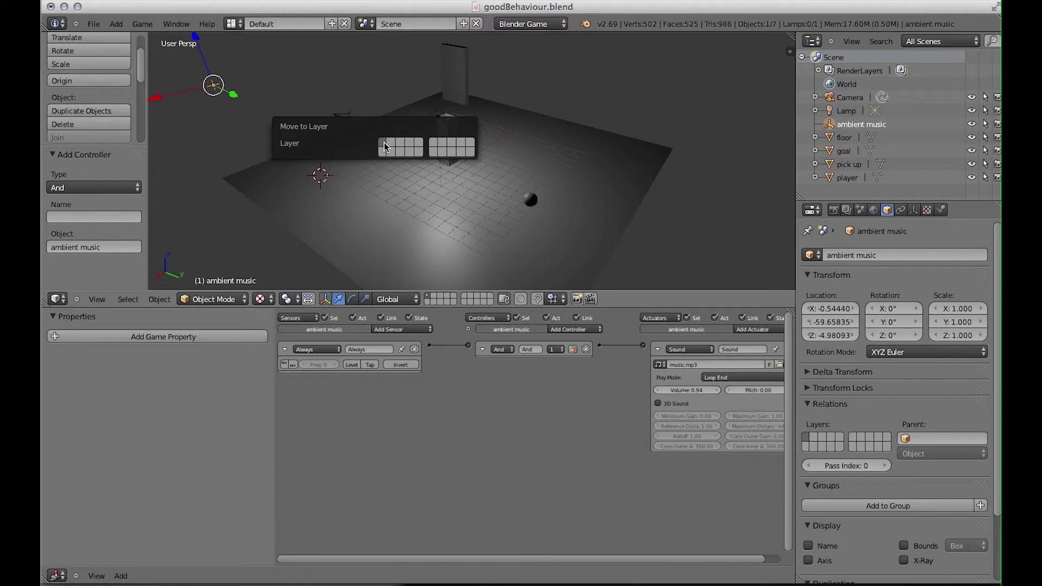
click(384, 145)
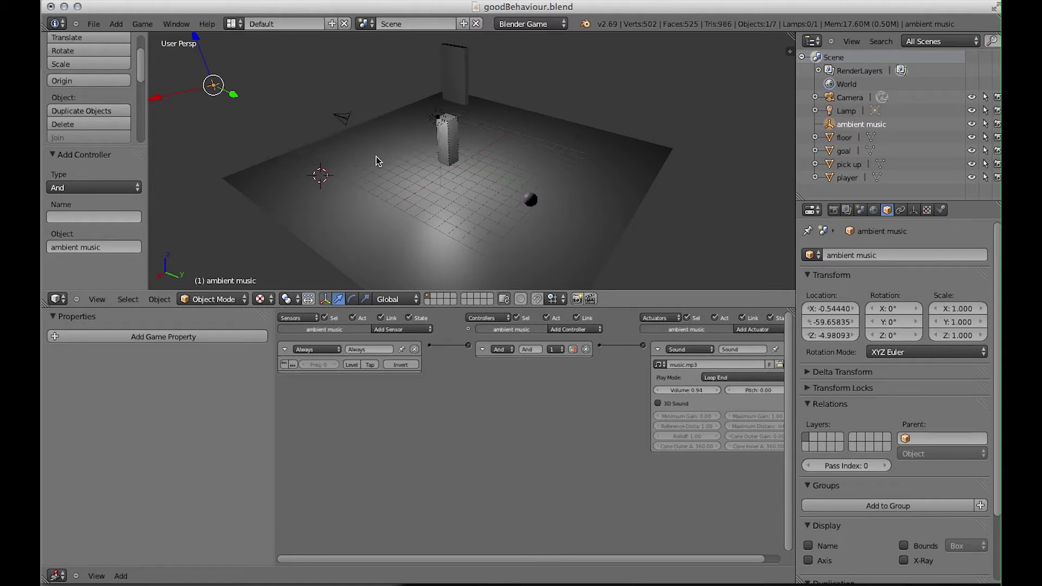
key(m)
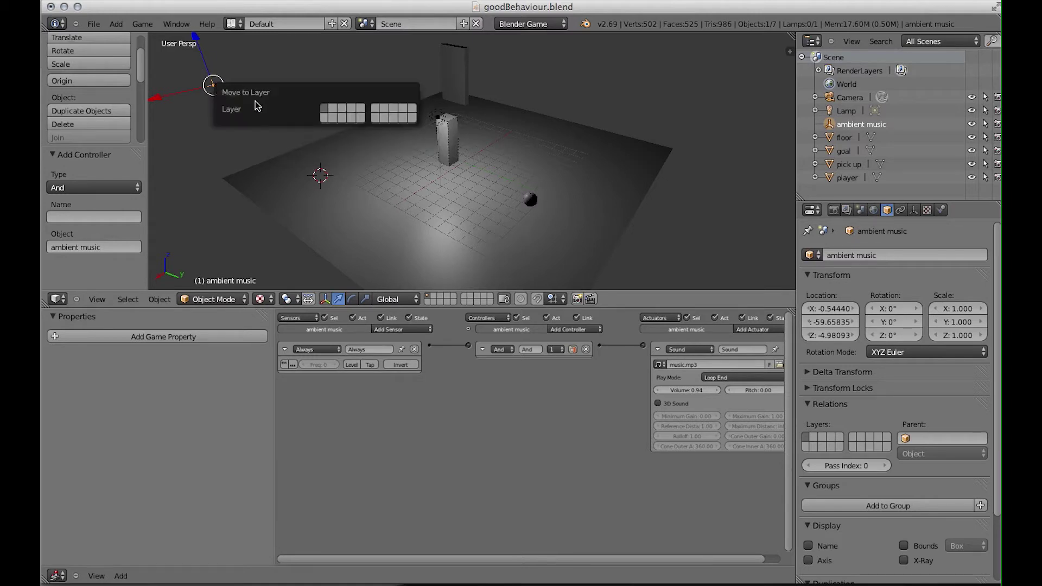
click(335, 112)
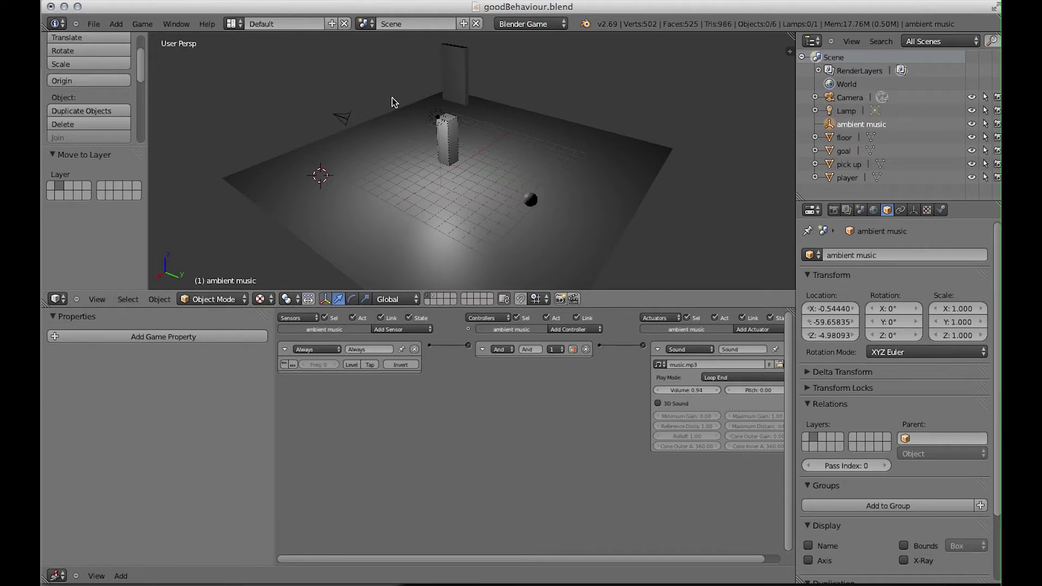
Switch the viewport between layers 1 and 2 to check where the ambient music empty is placed.
click(432, 298)
click(434, 295)
click(435, 298)
click(429, 298)
click(429, 298)
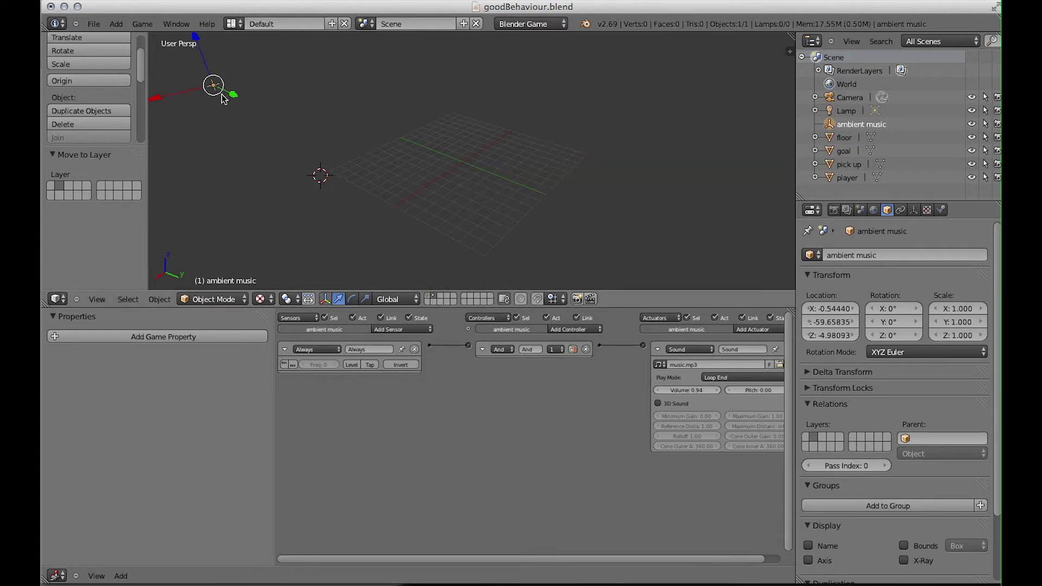
click(428, 298)
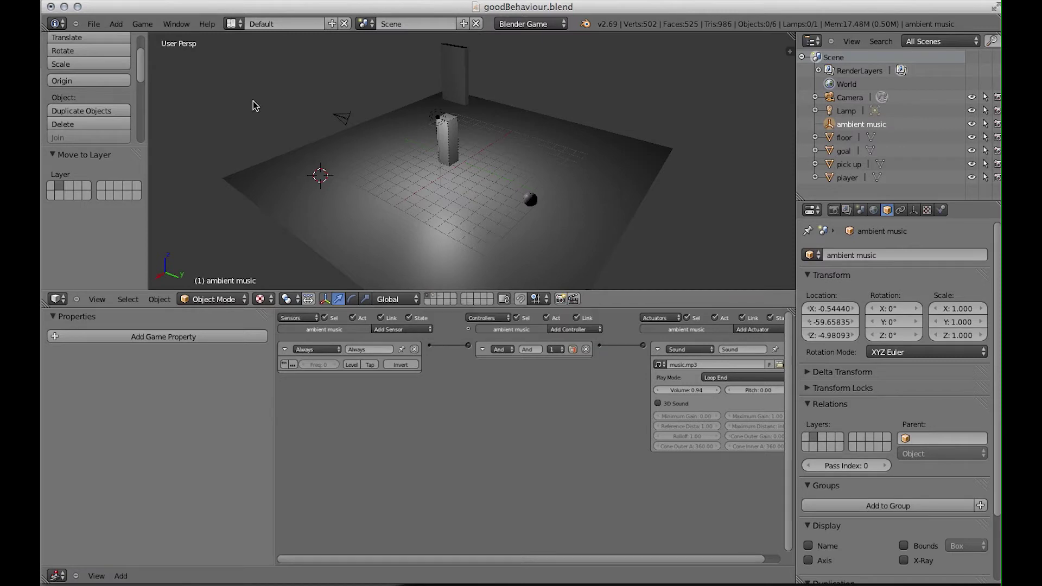
Show layer 2, add a Plain Axes empty there and name it "pickup sound".
click(448, 299)
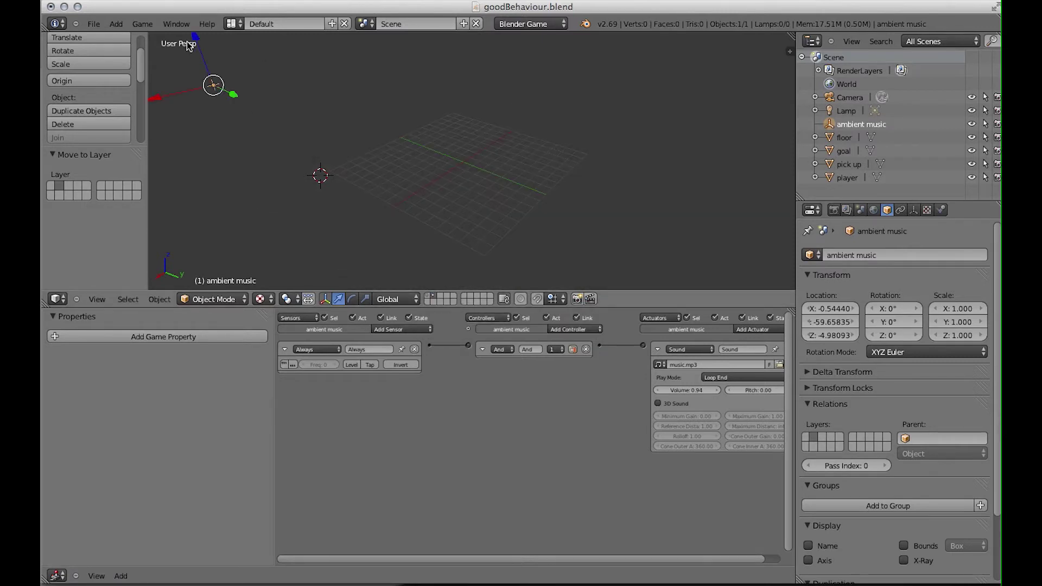
click(118, 23)
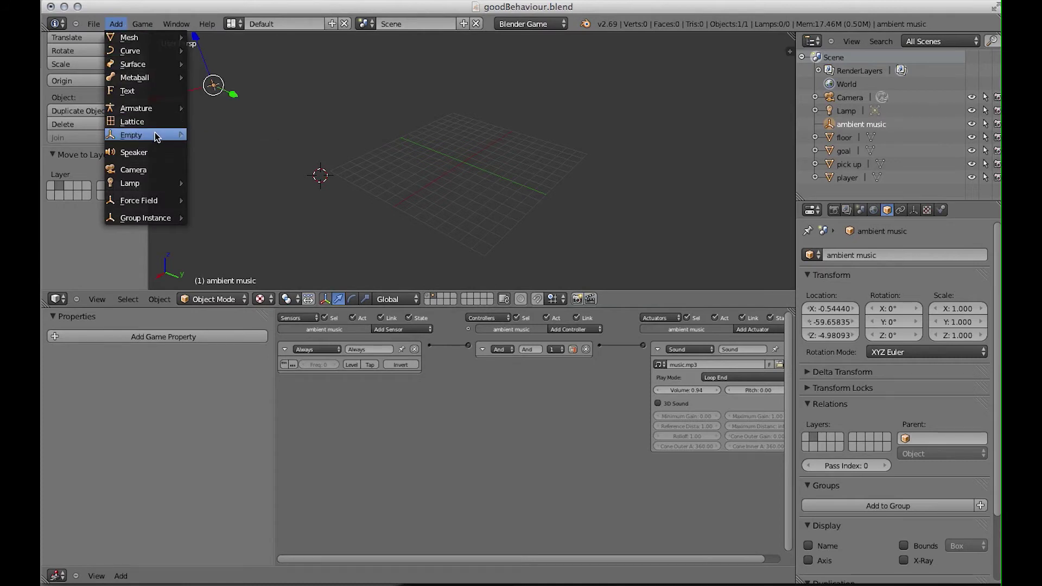
mouse_move(180, 134)
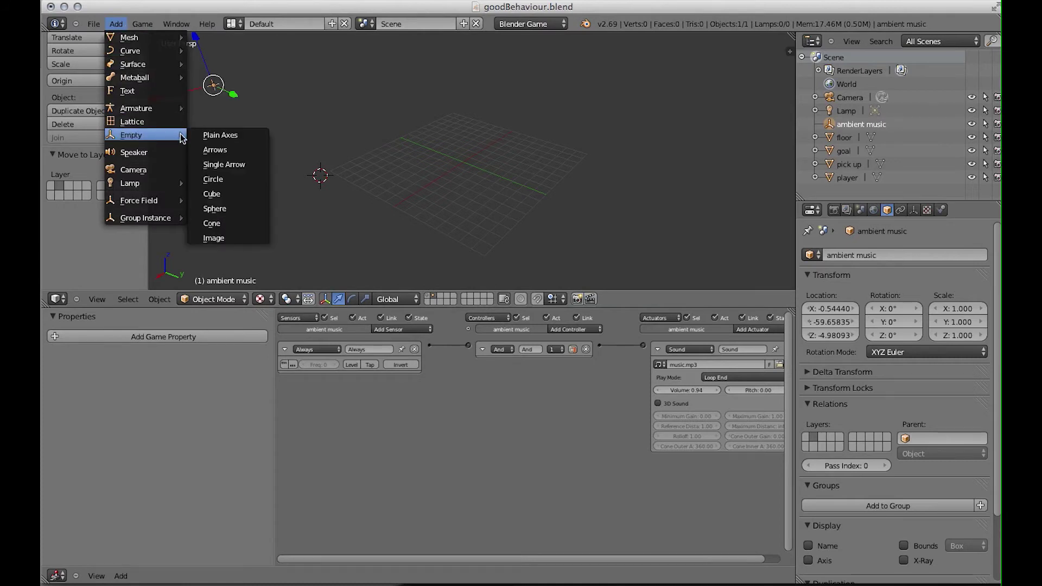
click(233, 136)
click(850, 255)
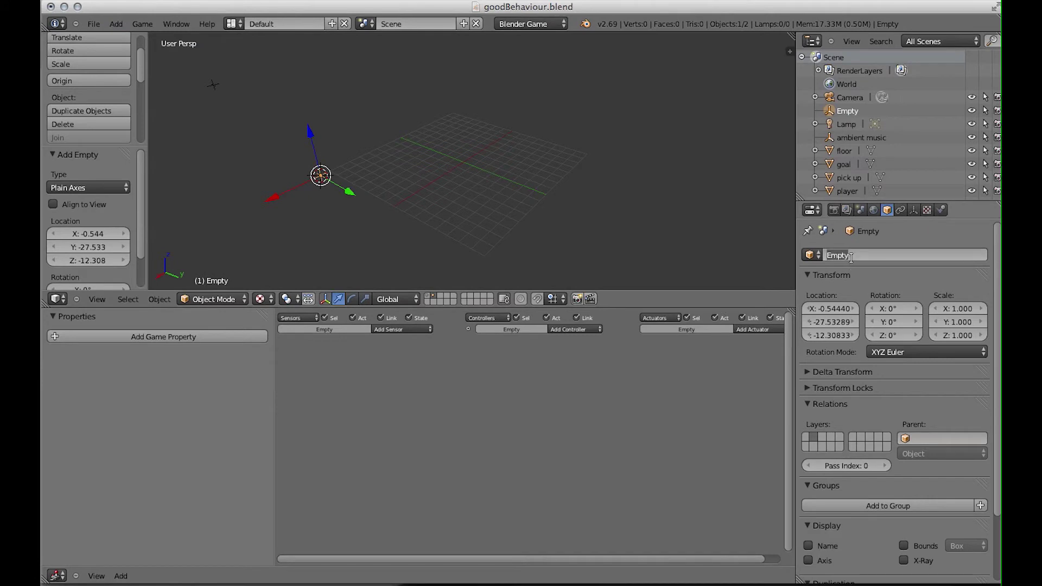
text(pickupSound)
key(Return)
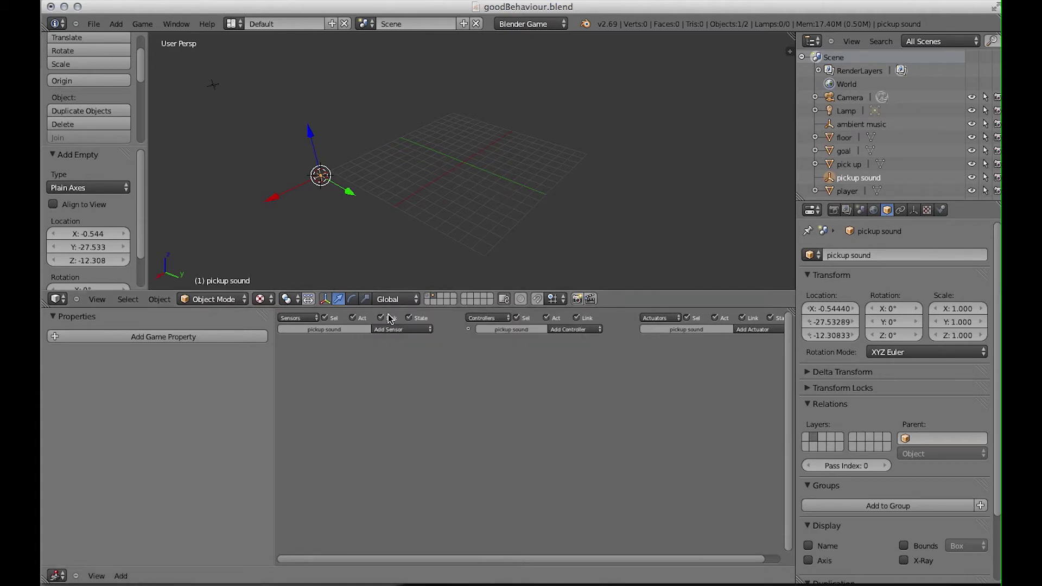
Give the pickup sound empty an Always sensor and a Sound actuator, linked through an And controller.
click(416, 330)
click(400, 348)
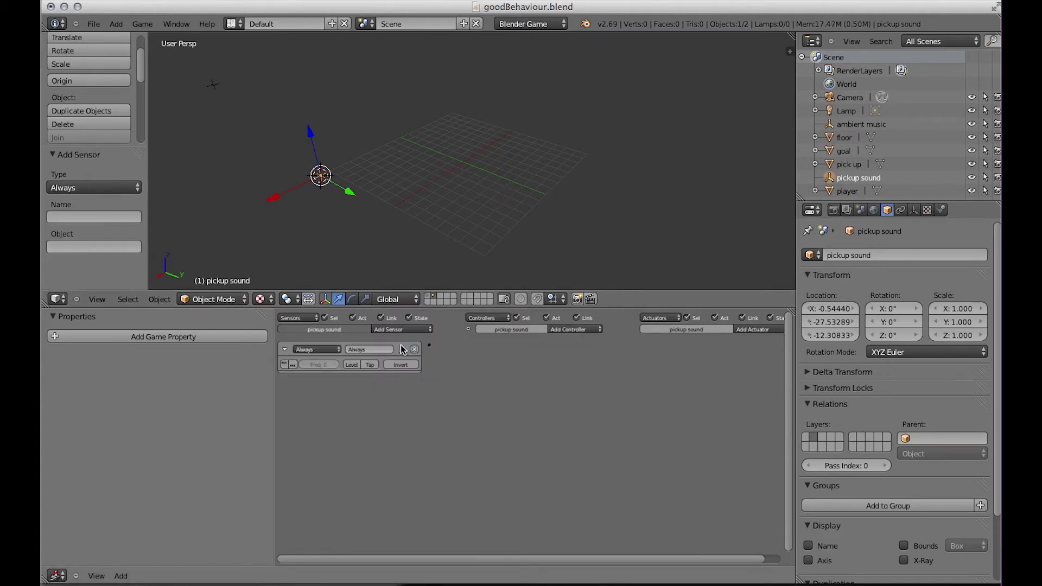
click(582, 332)
click(757, 330)
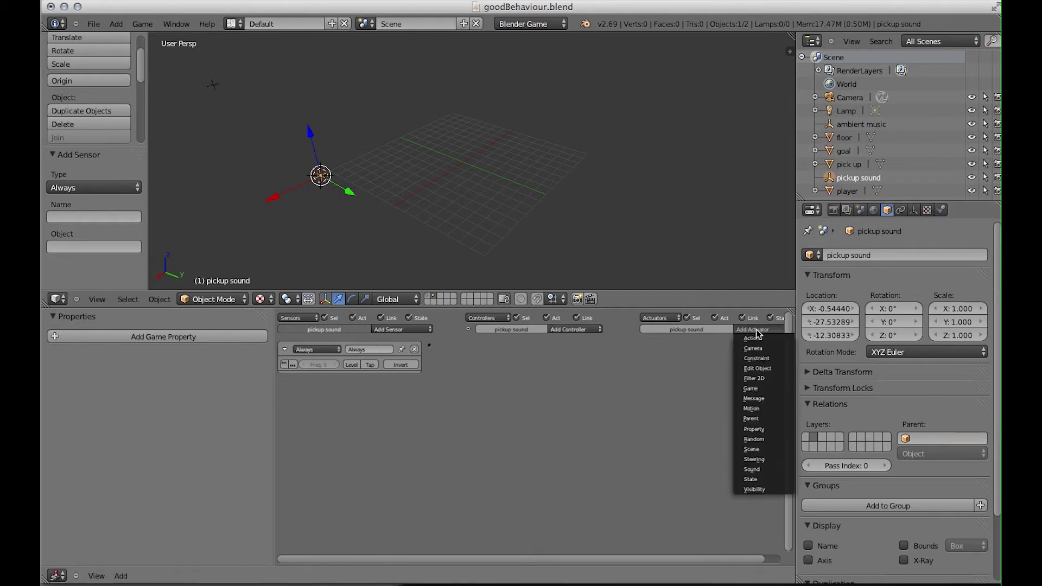
click(752, 470)
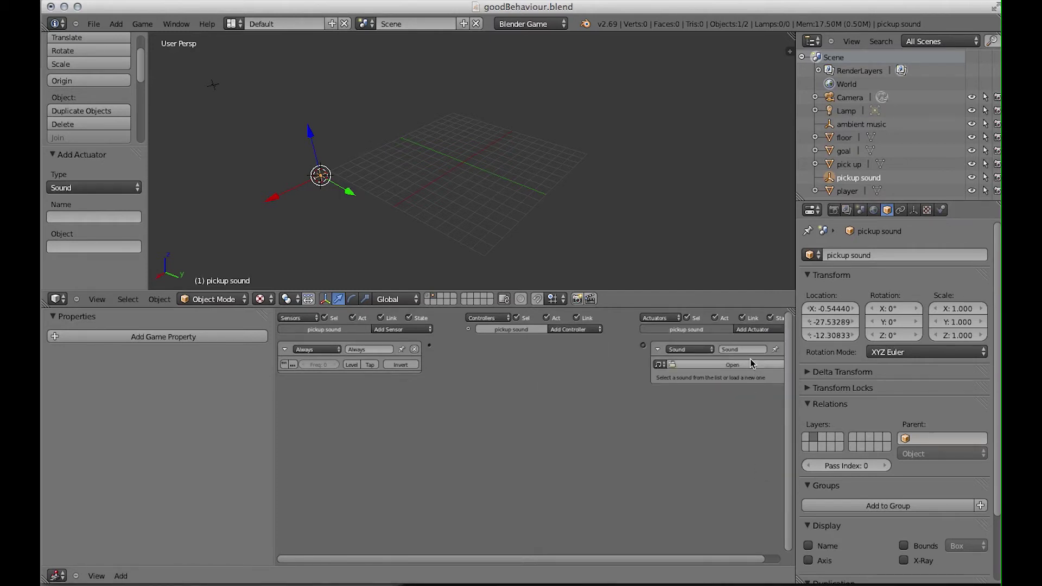
drag(429, 345, 644, 348)
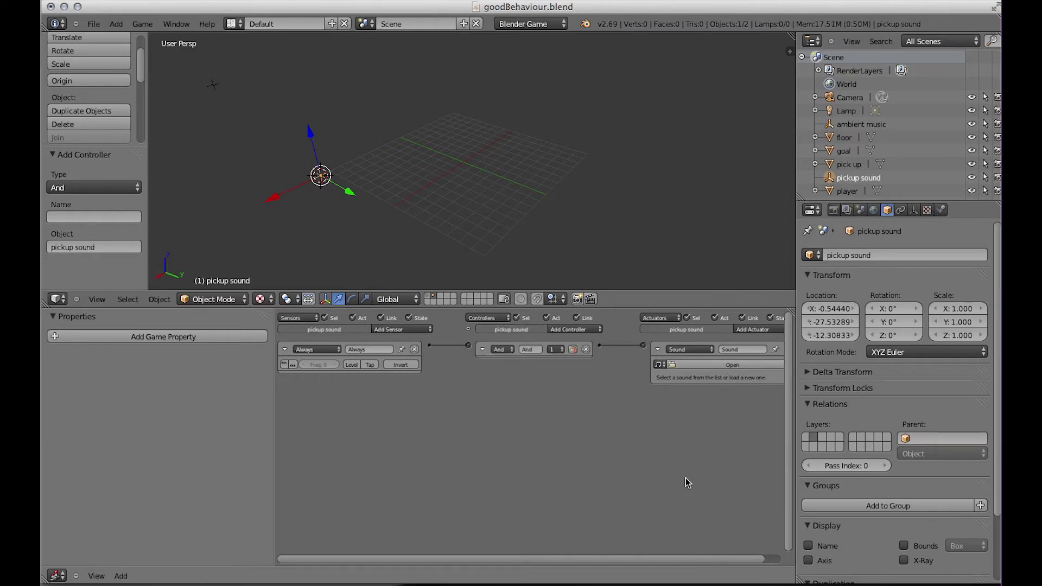
Load bing.mp3 into the pickup sound empty's Sound actuator and name the sound data "bing.mp3".
drag(716, 561, 756, 559)
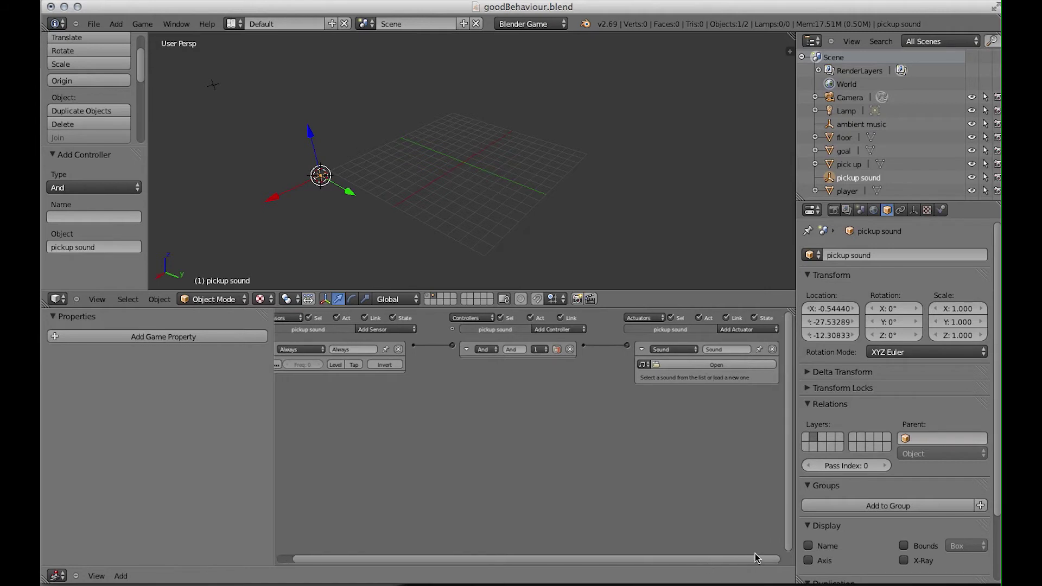
click(721, 367)
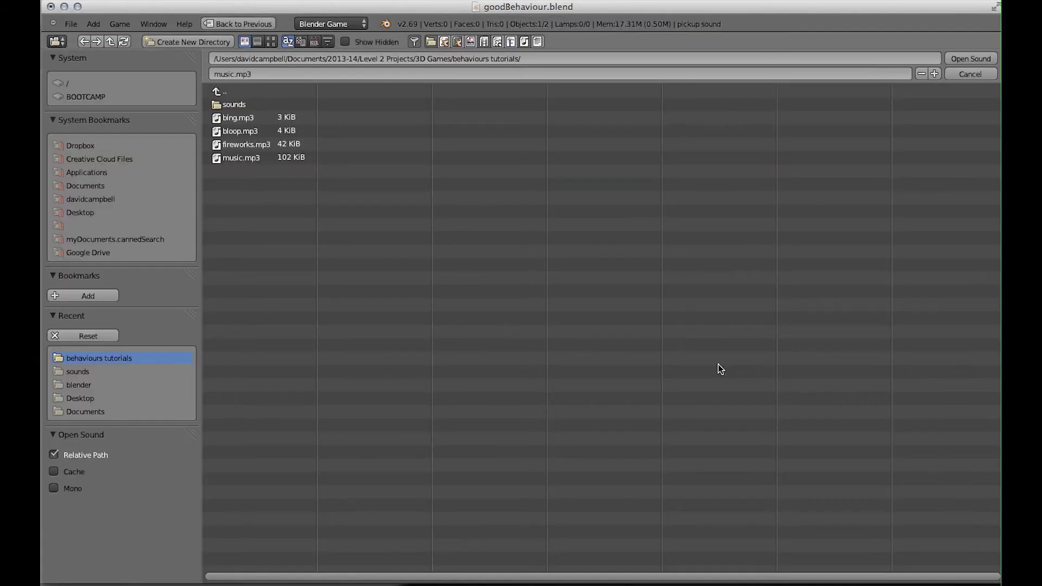
click(236, 116)
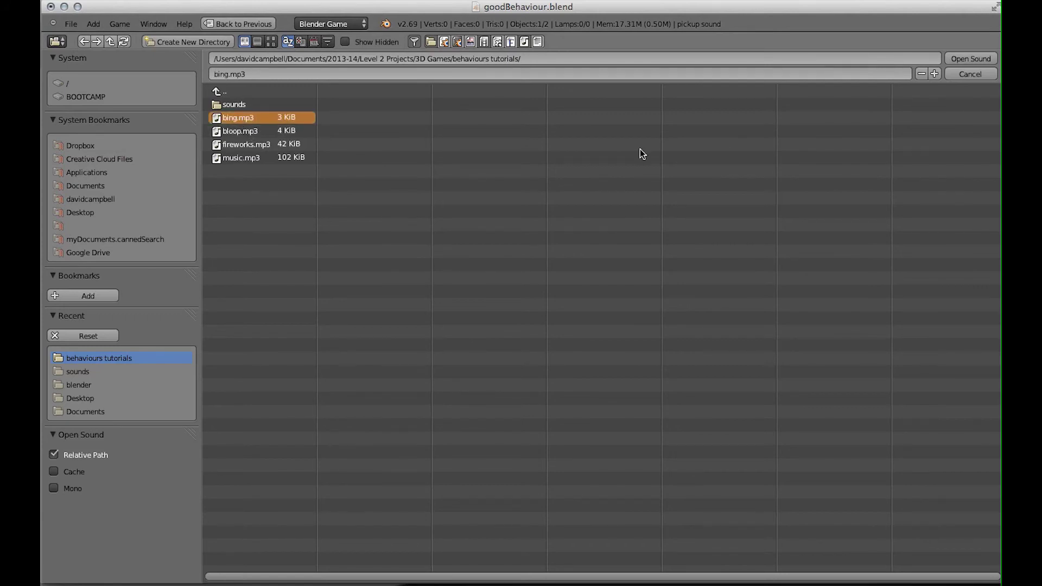
click(971, 58)
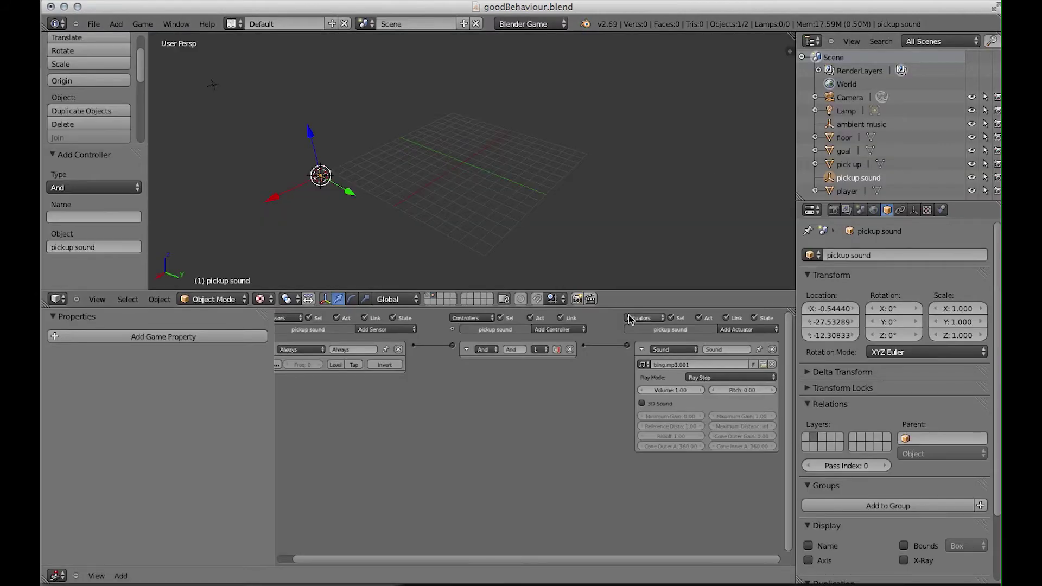
click(696, 366)
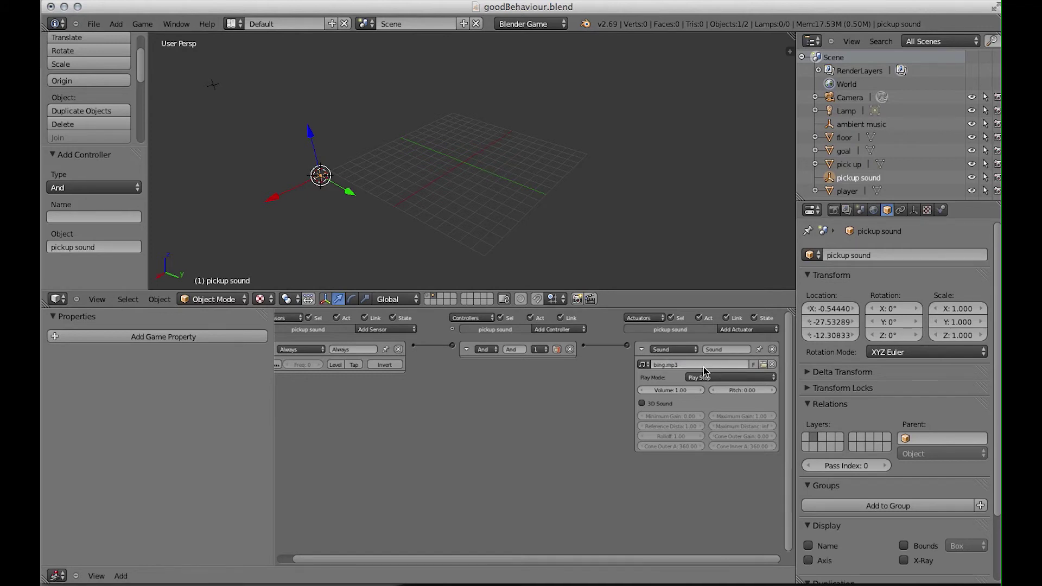
key(Return)
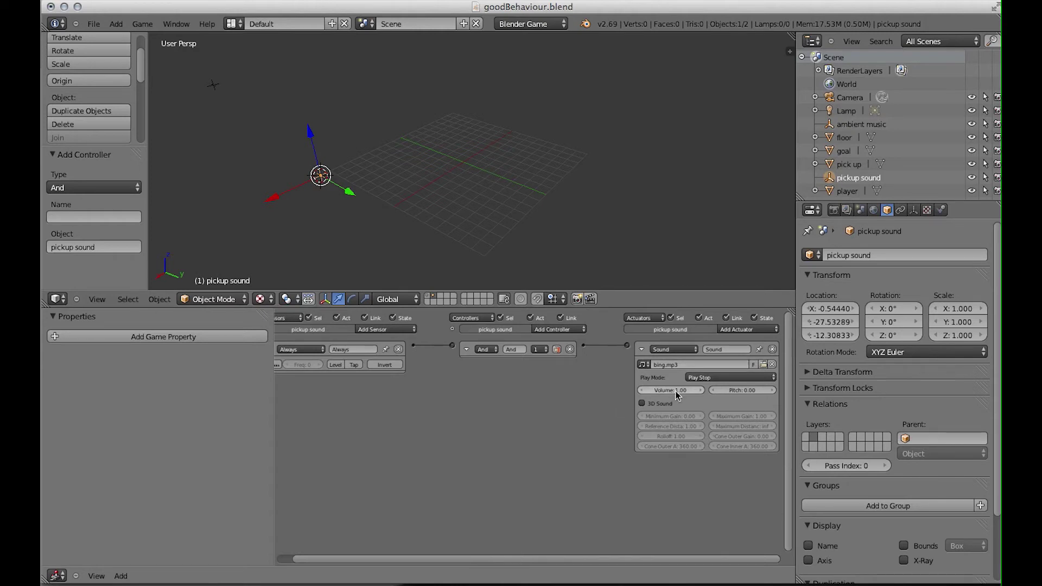
Set the bing.mp3 Sound actuator's play mode to Play End.
click(730, 378)
click(730, 378)
click(731, 379)
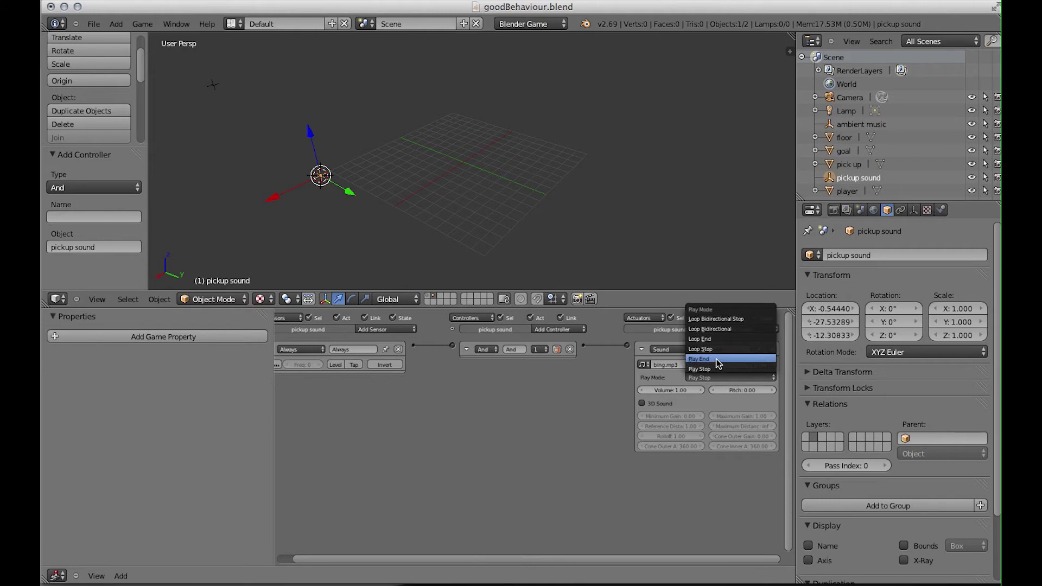
click(715, 360)
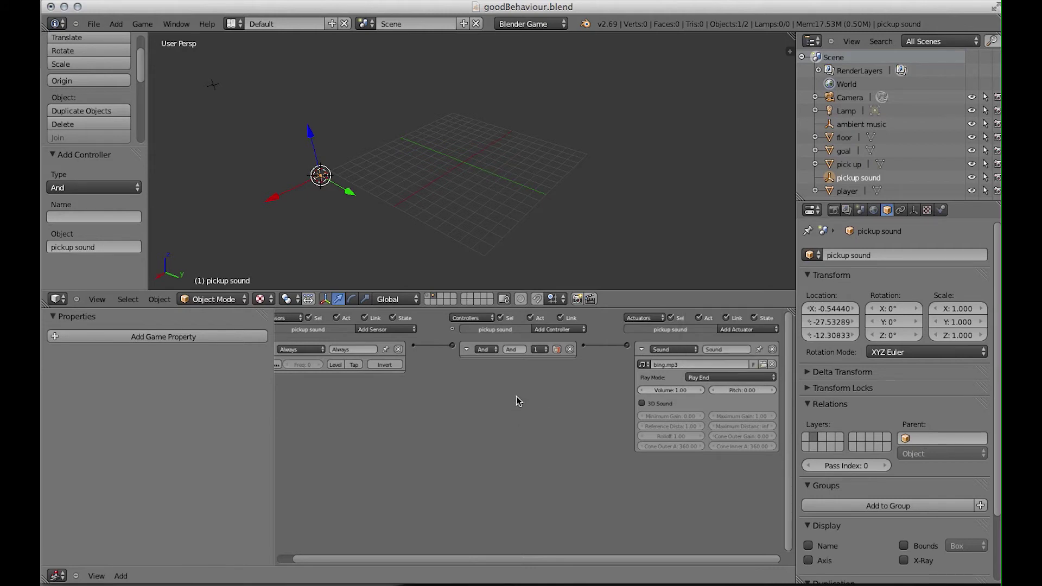
Rename the pickup sound empty's Always sensor to "trigger".
drag(636, 560, 616, 565)
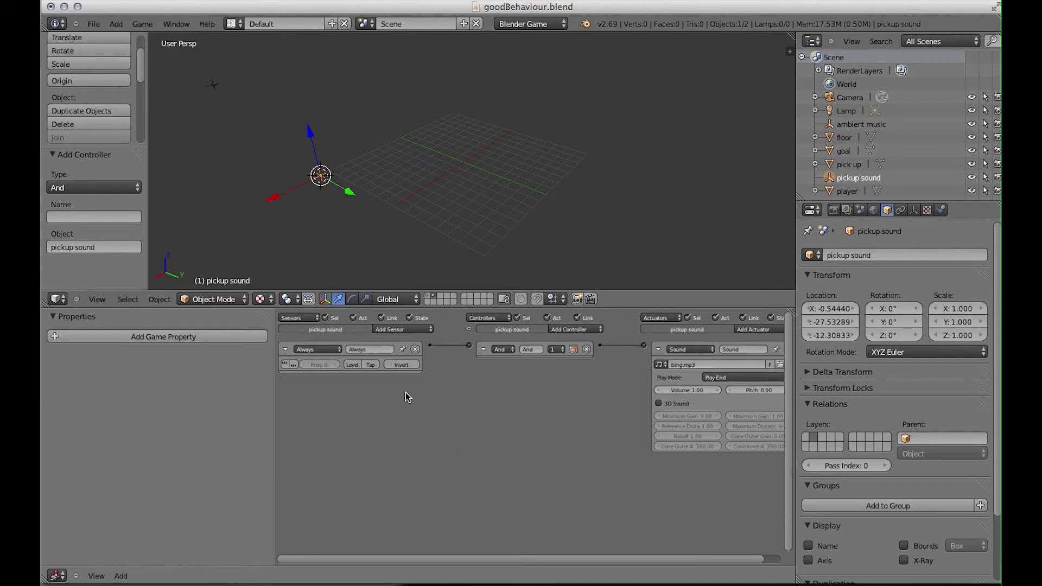
text(bing)
key(Return)
Collapse the Sound actuator and enable Tap on the trigger sensor.
drag(564, 558, 636, 548)
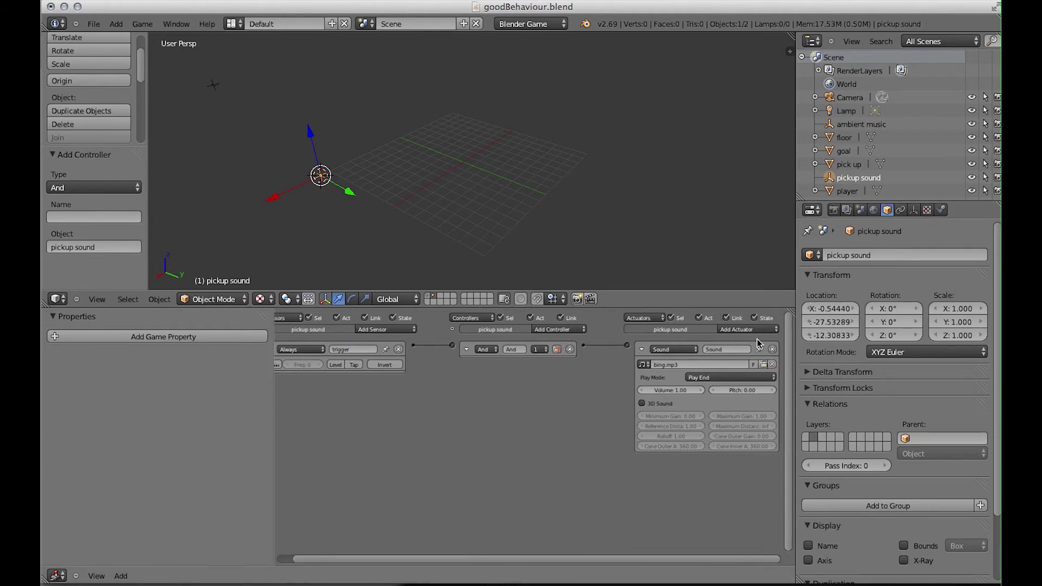
click(641, 349)
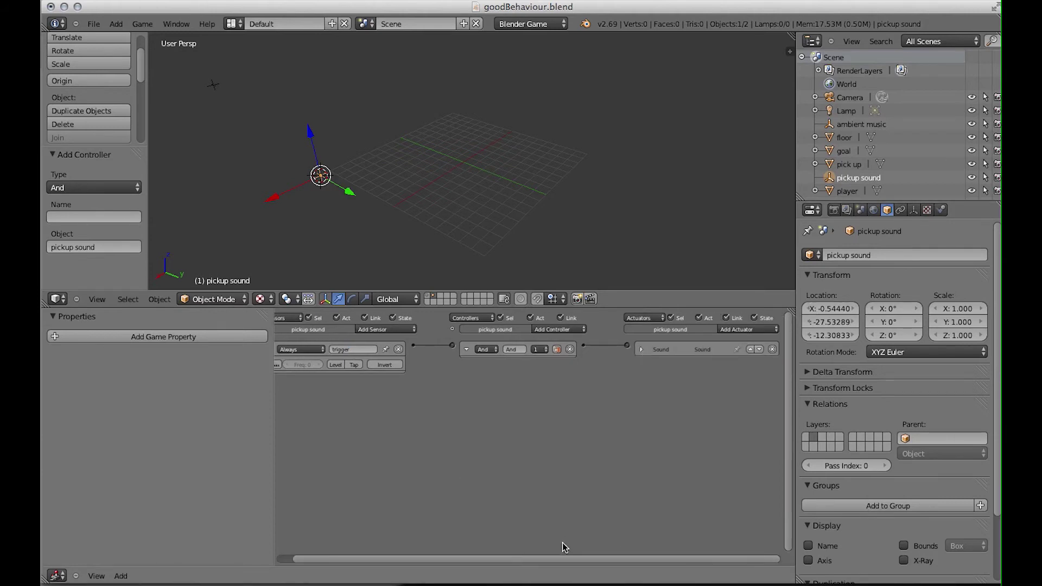
drag(564, 559, 548, 559)
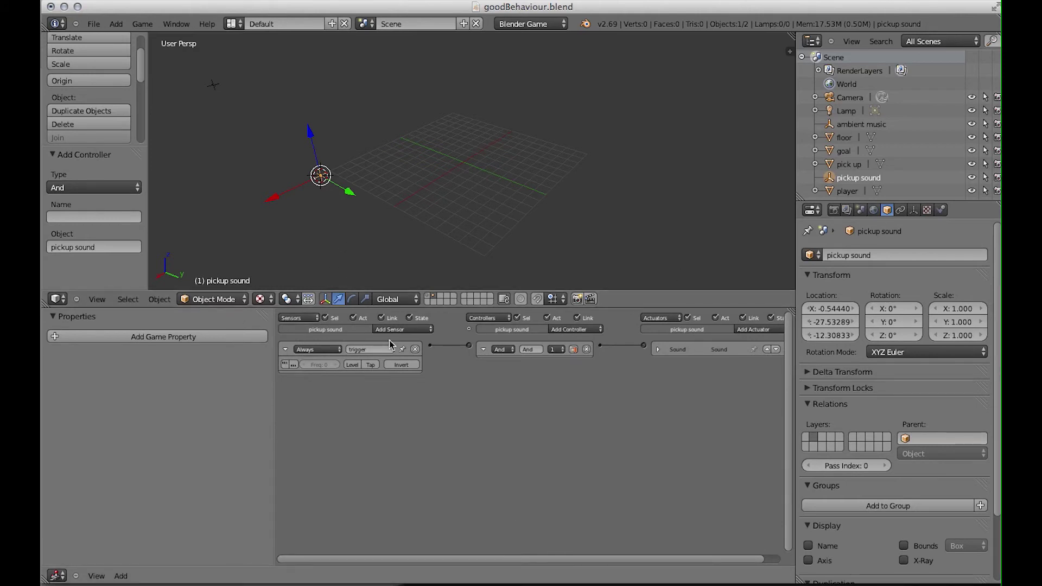
click(372, 366)
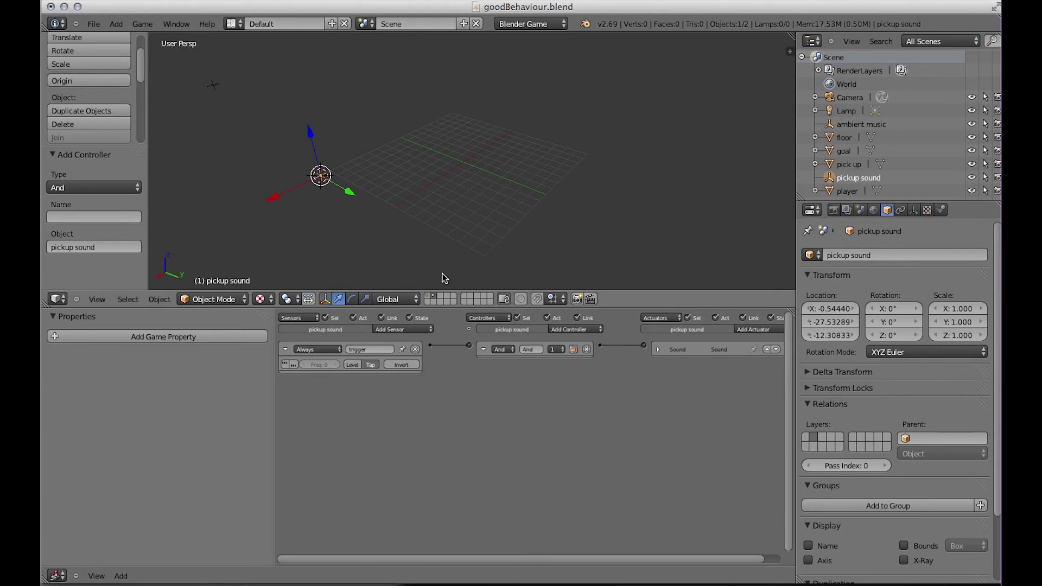
On layer 1, add an Edit Object actuator set to Add Object to the pick up sphere and link it to the And controller.
click(430, 300)
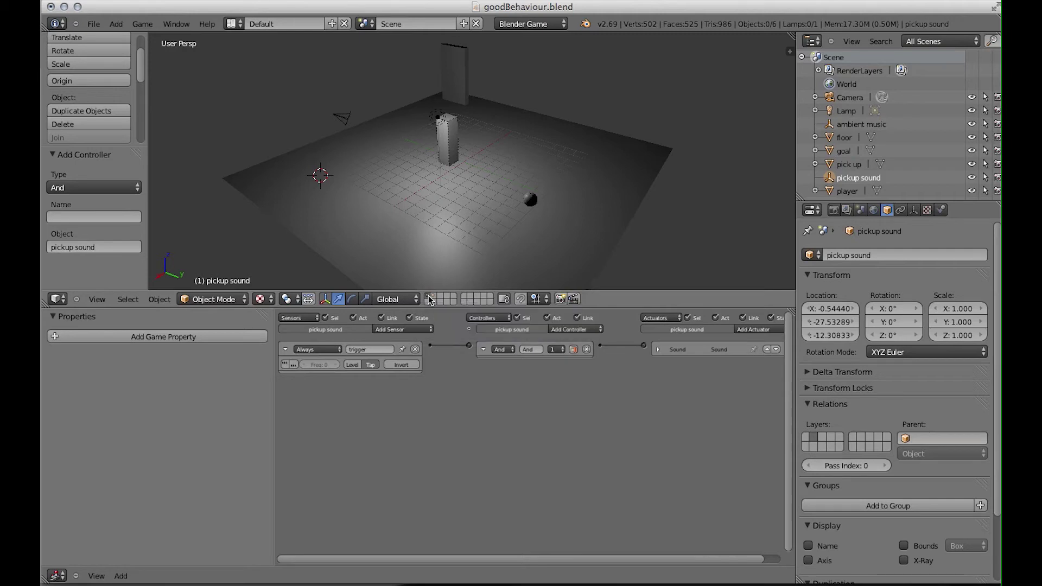
right_click(529, 201)
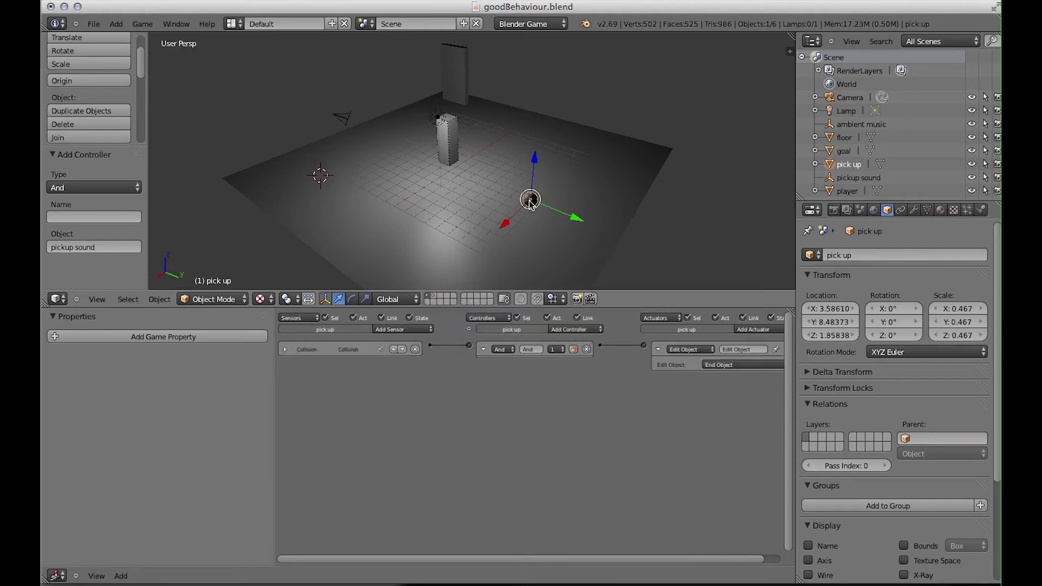
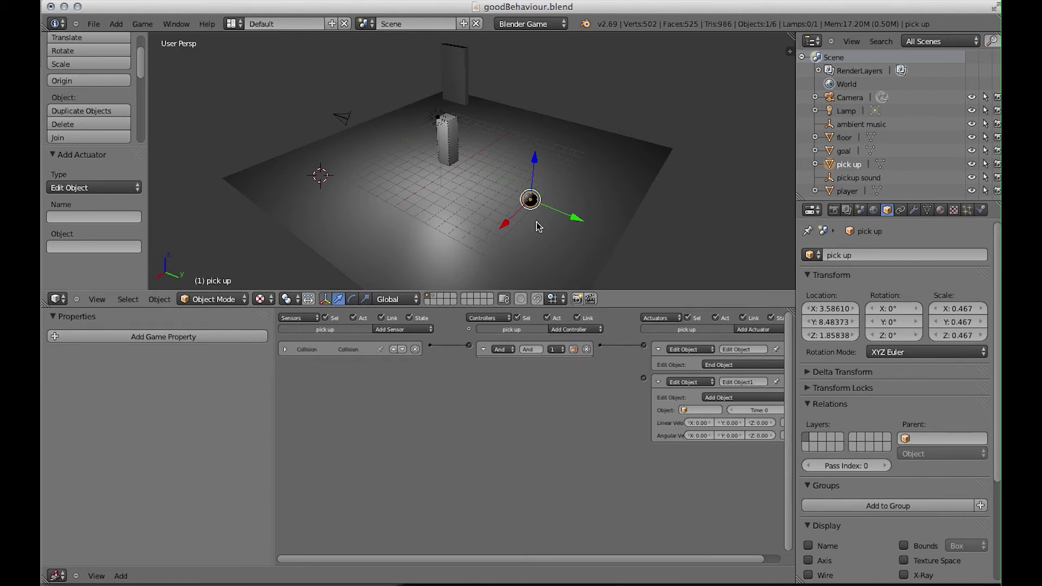
drag(644, 346, 601, 347)
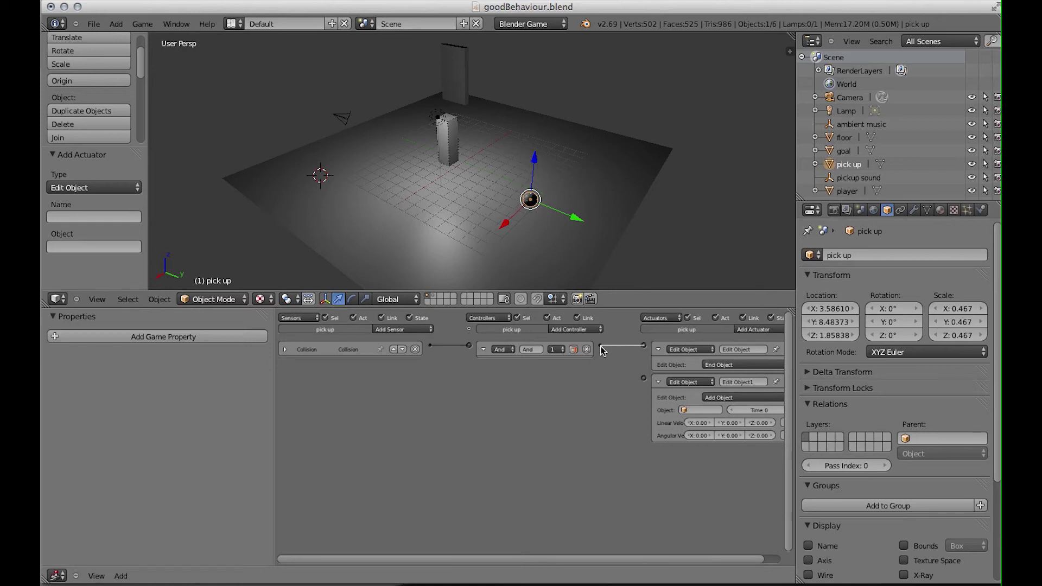
drag(601, 346, 644, 378)
Make the Add Object actuator spawn the pickup sound empty with a time of 20, and collapse the actuator.
drag(760, 559, 776, 559)
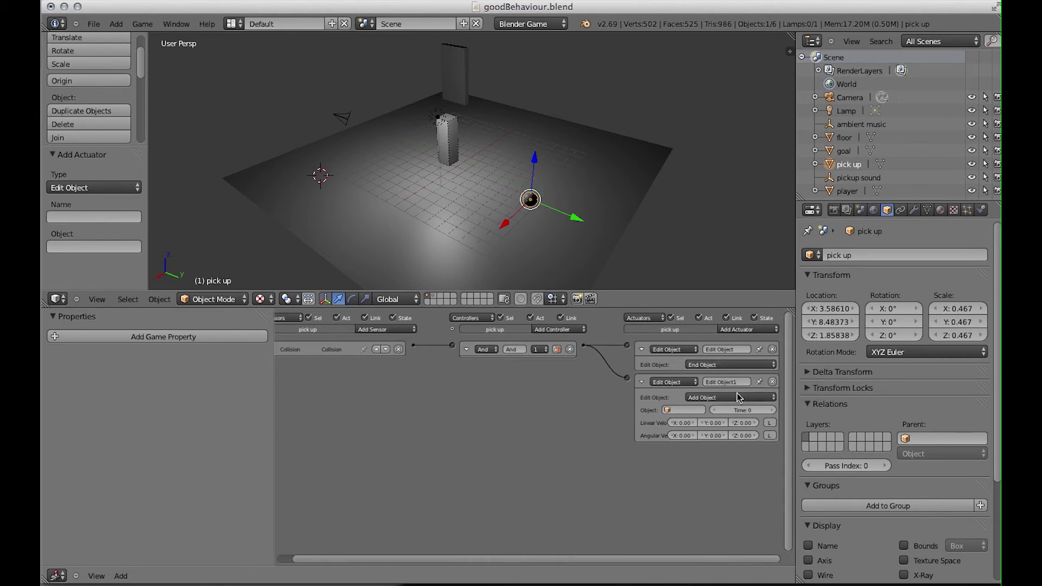
click(680, 410)
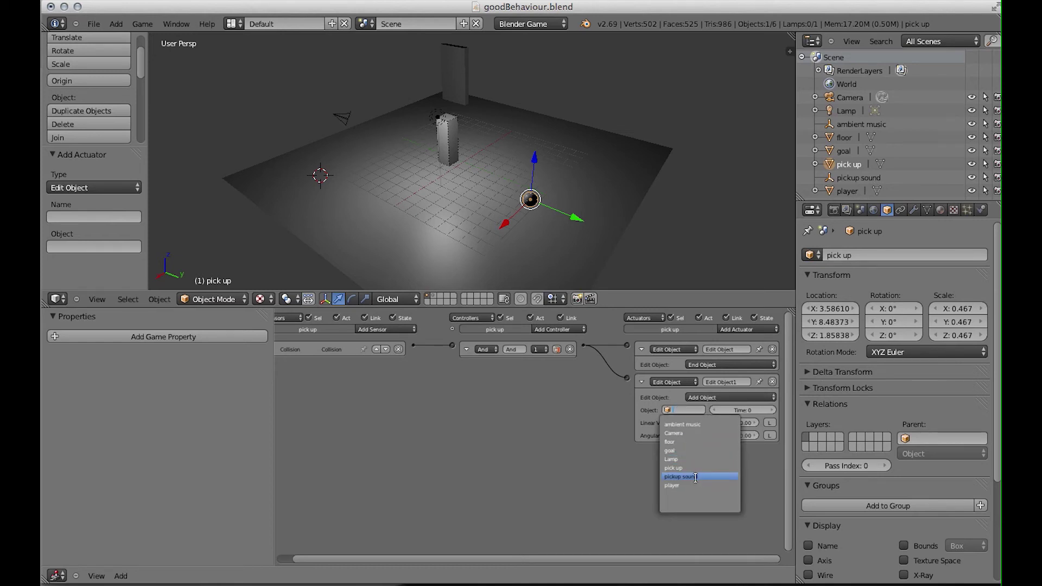
click(695, 477)
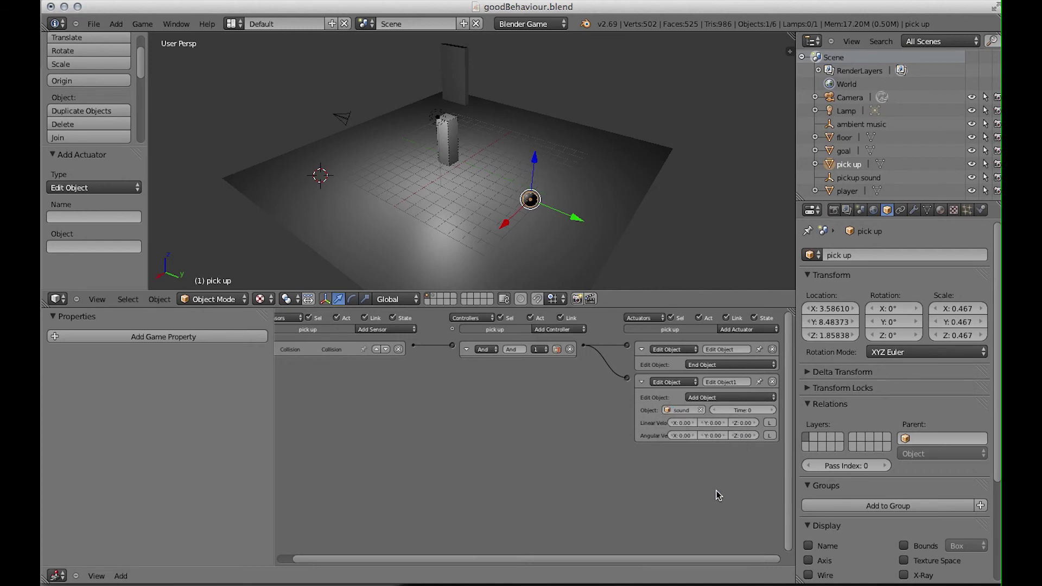
click(751, 410)
text(20)
key(Tab)
click(642, 382)
Run the game, move the player into the pick up sphere to test the pickup sound, and stop the game.
click(668, 216)
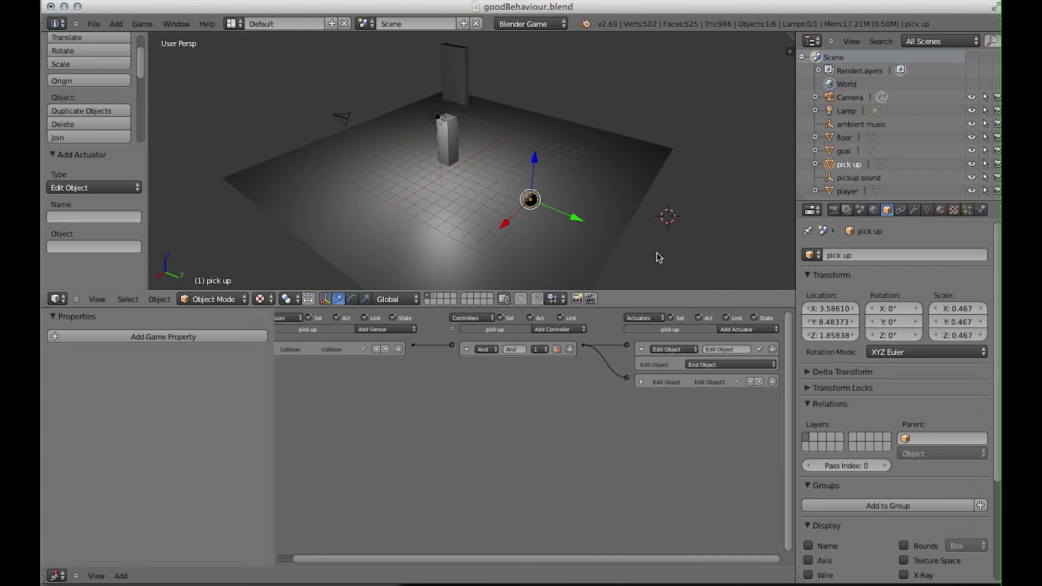
key(p)
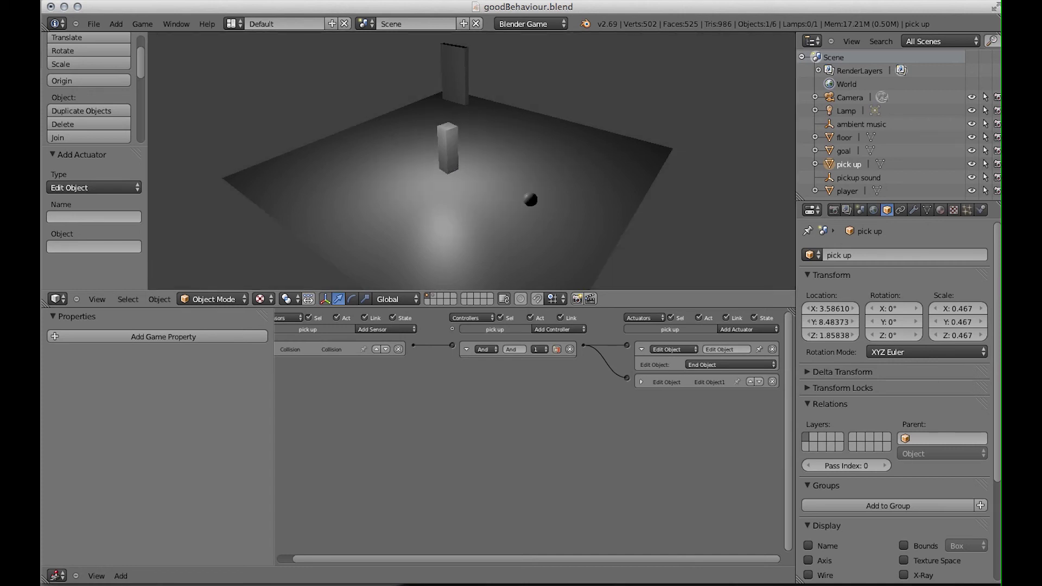
key(Up)
key(Up)
key(Down)
key(Up)
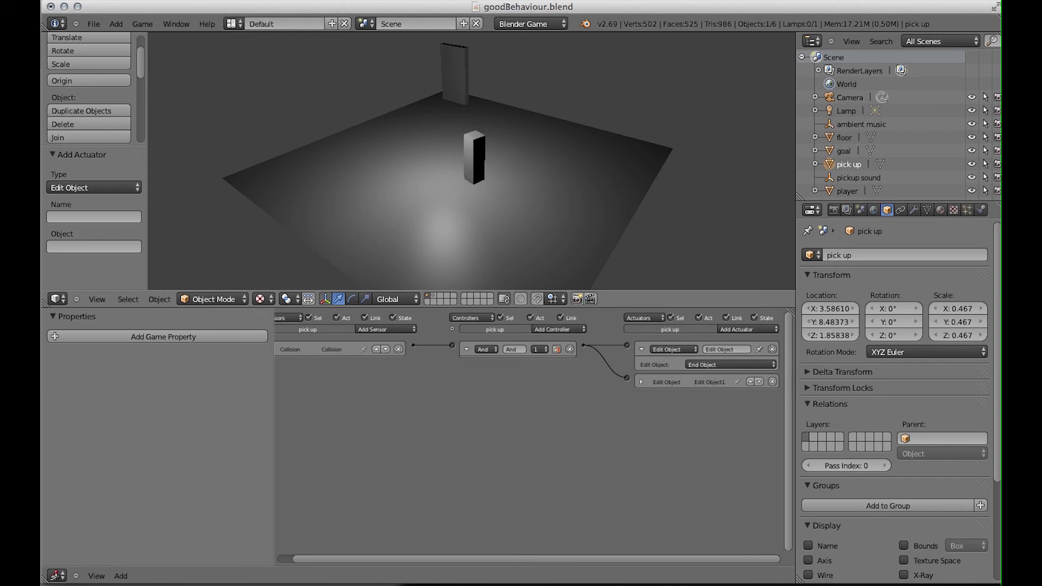
key(Escape)
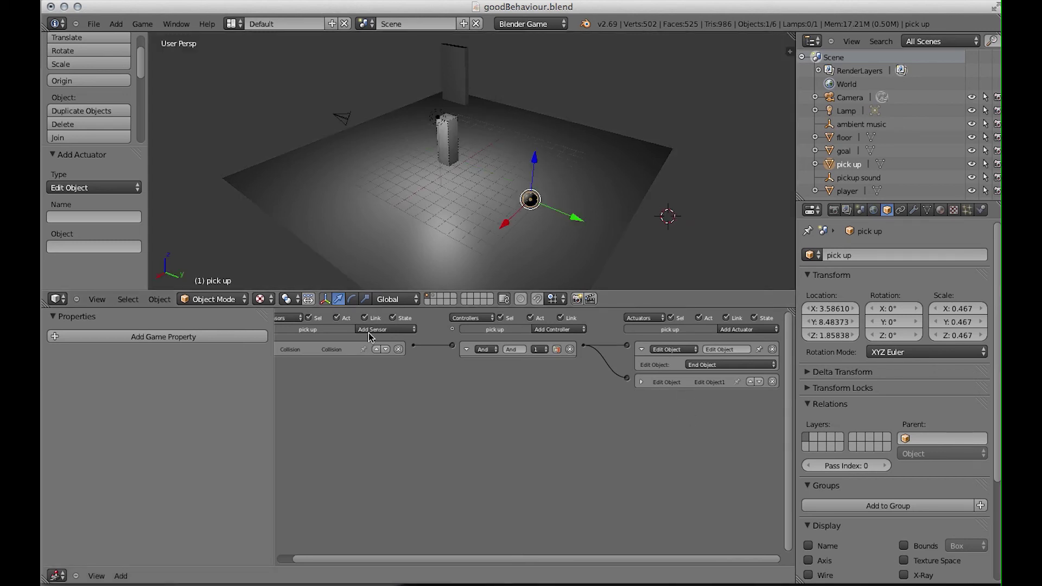
Show layer 2 and move the ambient music empty about 28 units along the Y axis.
click(435, 298)
right_click(214, 87)
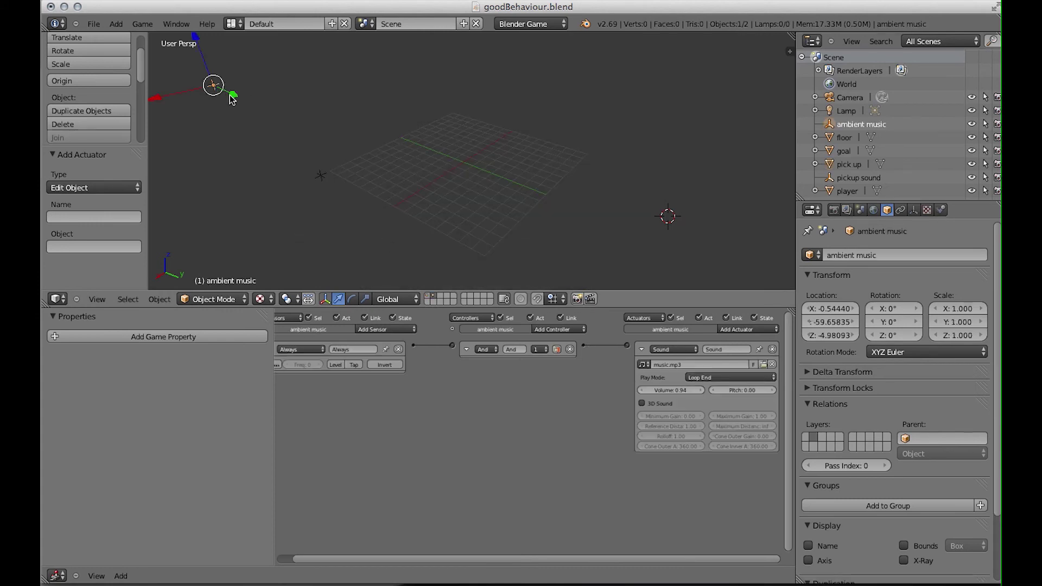
key(g)
key(y)
click(308, 148)
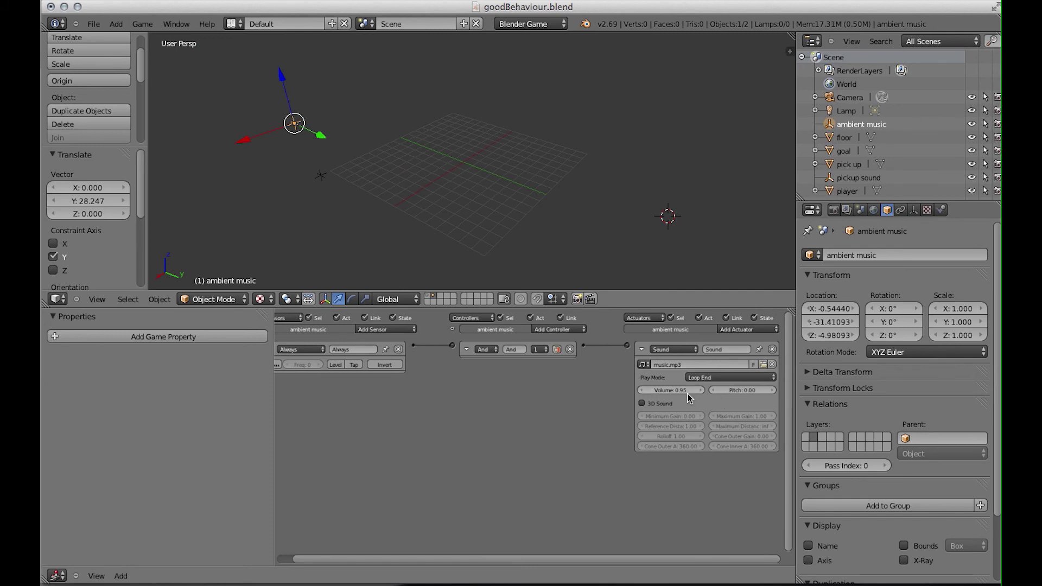
Set the ambient music Sound actuator's volume to 1.00, then run and stop the game with only layer 2 shown.
drag(683, 389, 702, 390)
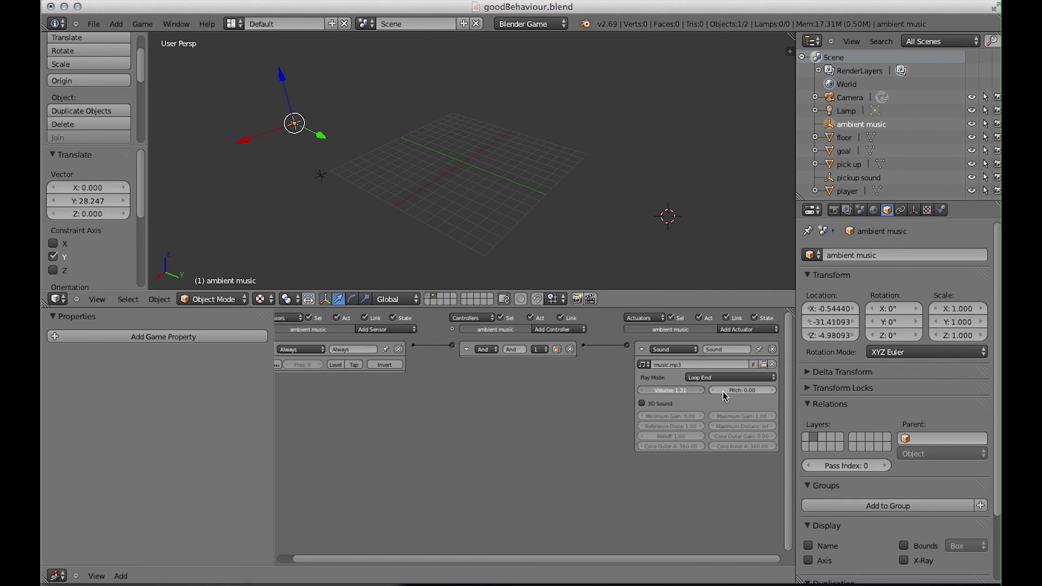
drag(689, 397, 698, 399)
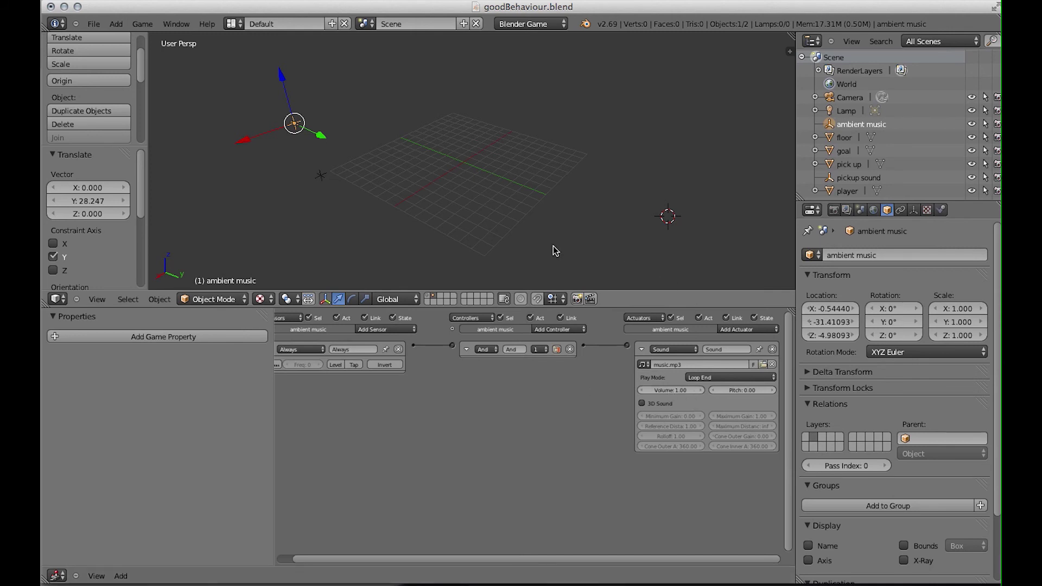
key(p)
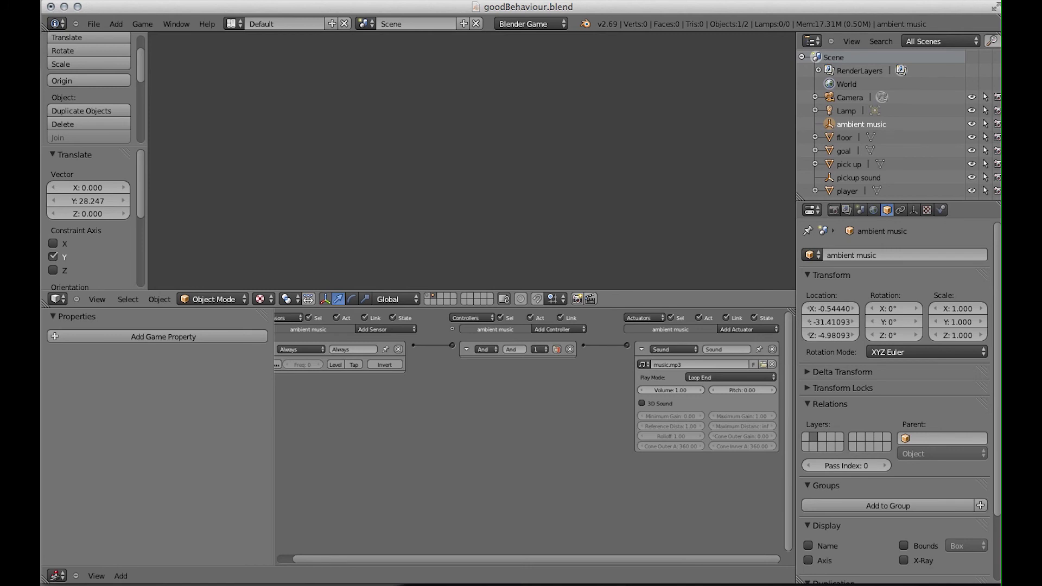
key(Escape)
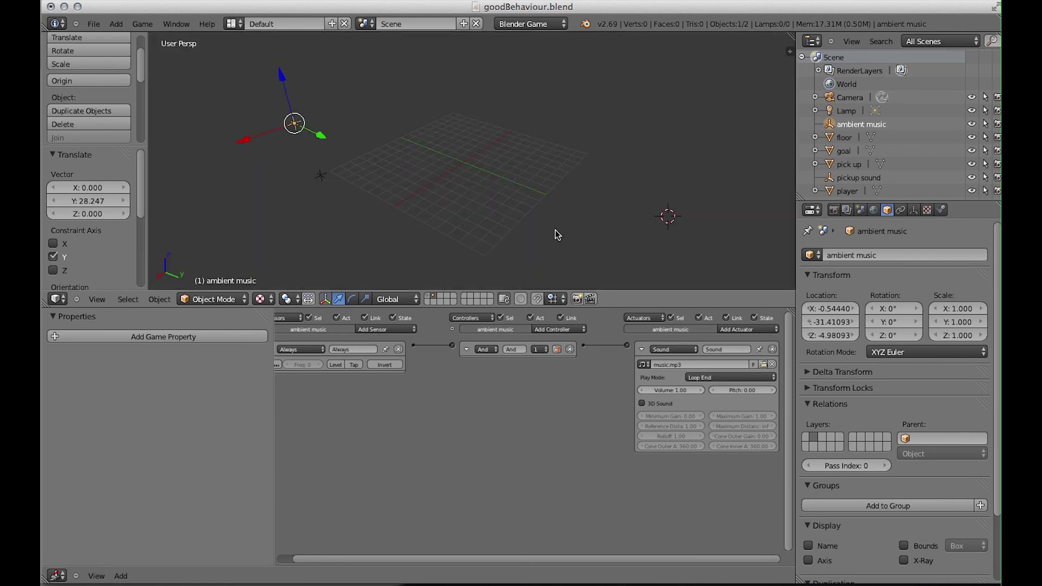
Show layer 1, select the floor, and test the game by moving the player before stopping it.
click(427, 299)
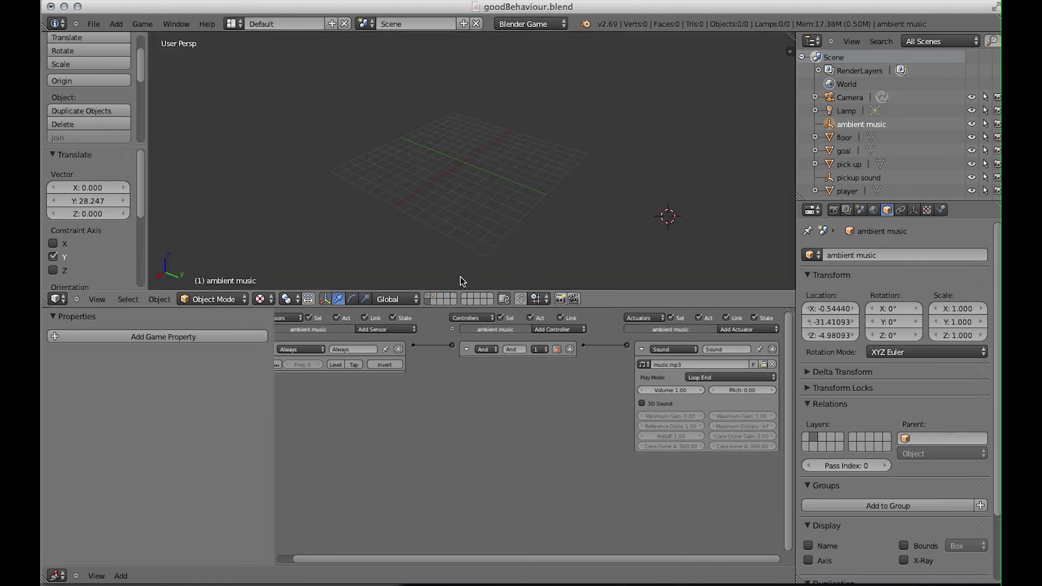
click(428, 297)
right_click(632, 240)
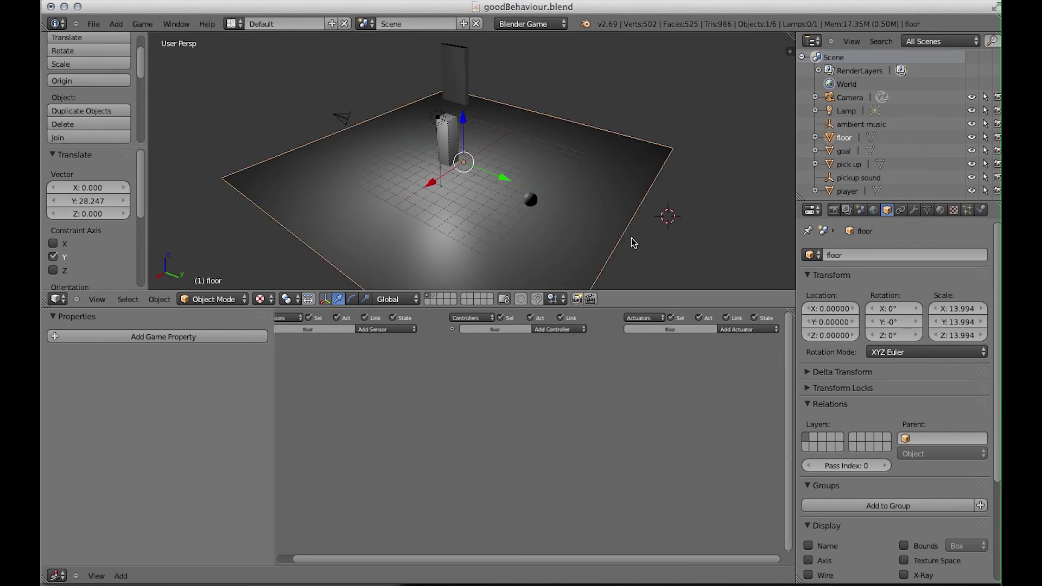
key(p)
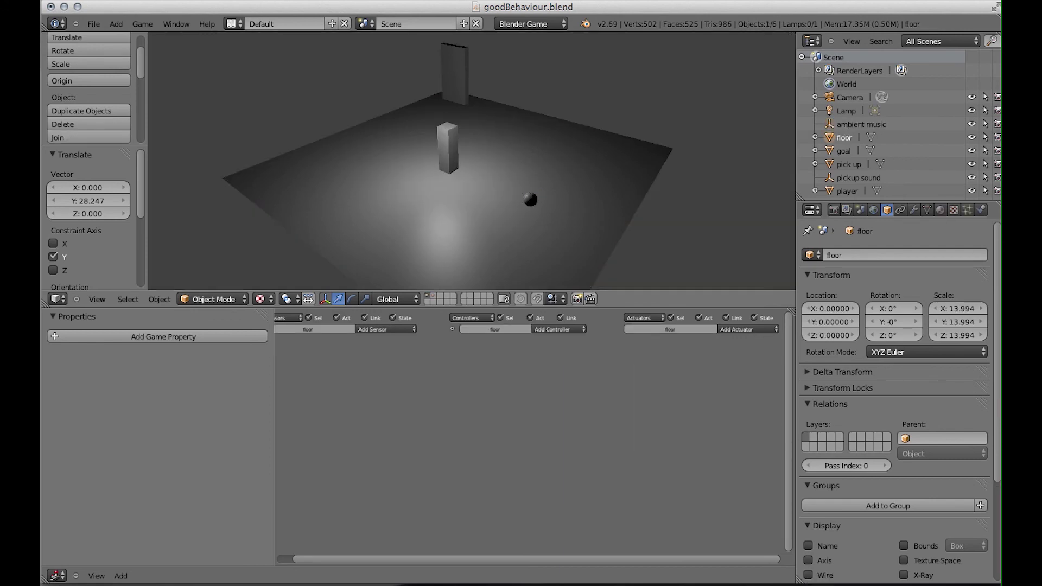
key(Up)
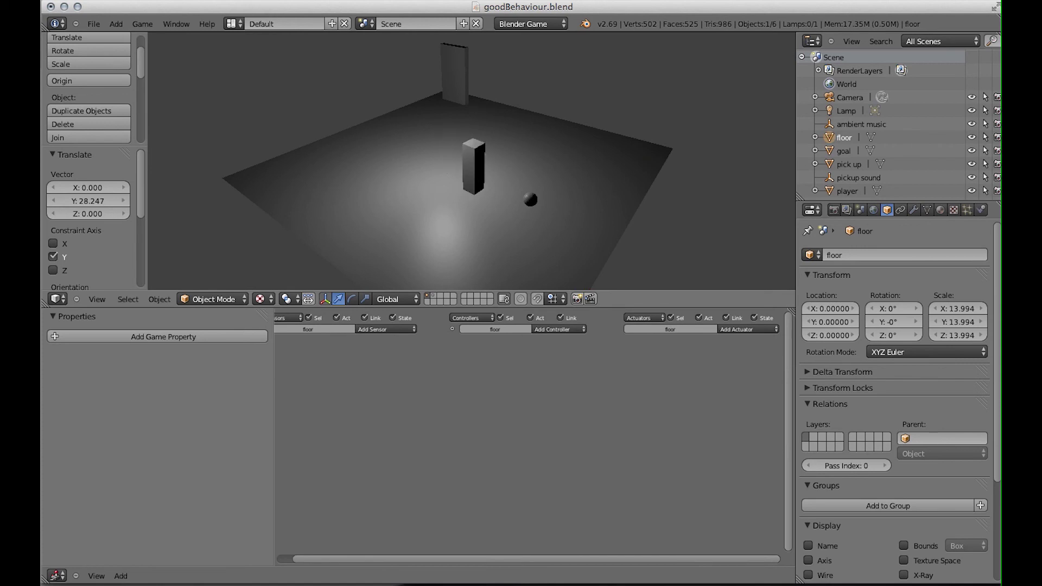
key(Escape)
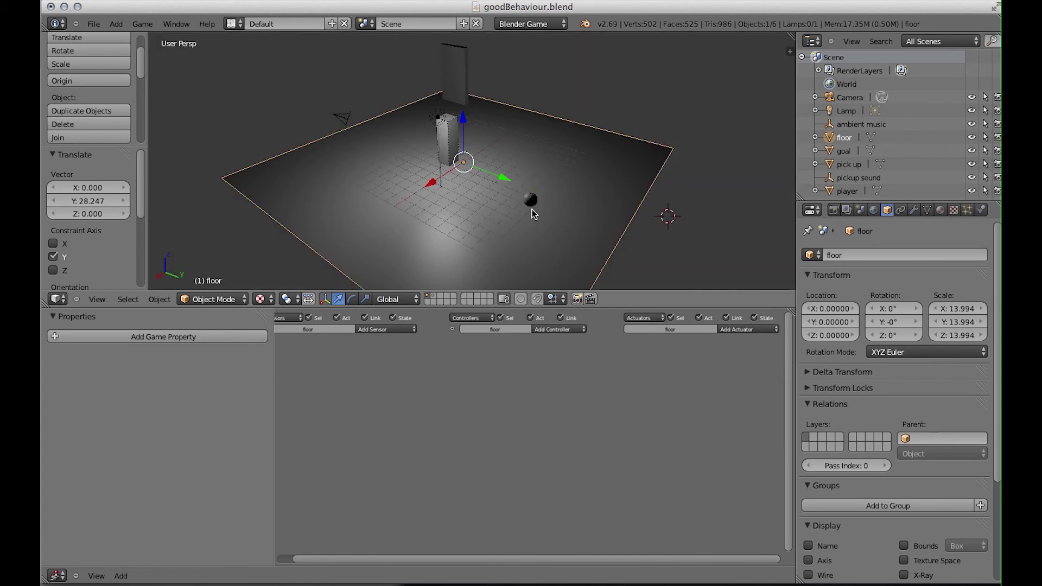
Move the ambient music empty from layer 2 to layer 3, then run and stop the game with layer 2 shown.
click(434, 296)
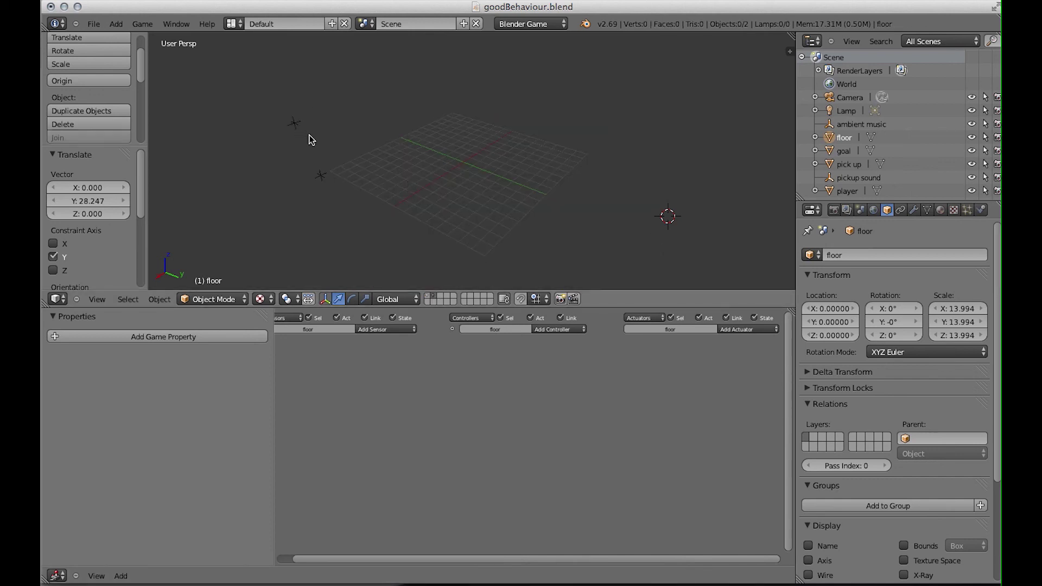
click(294, 122)
right_click(294, 123)
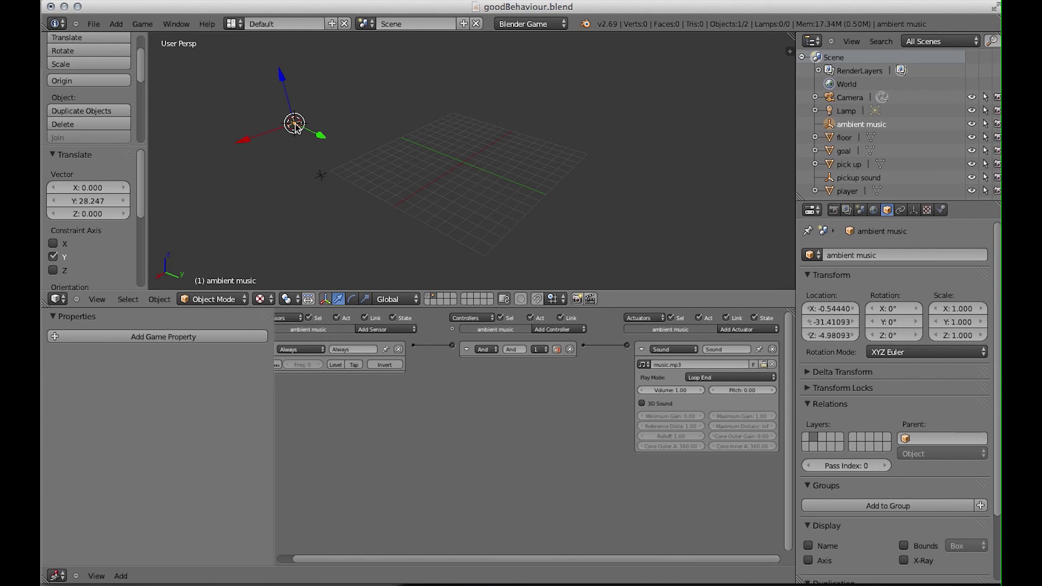
key(m)
click(418, 148)
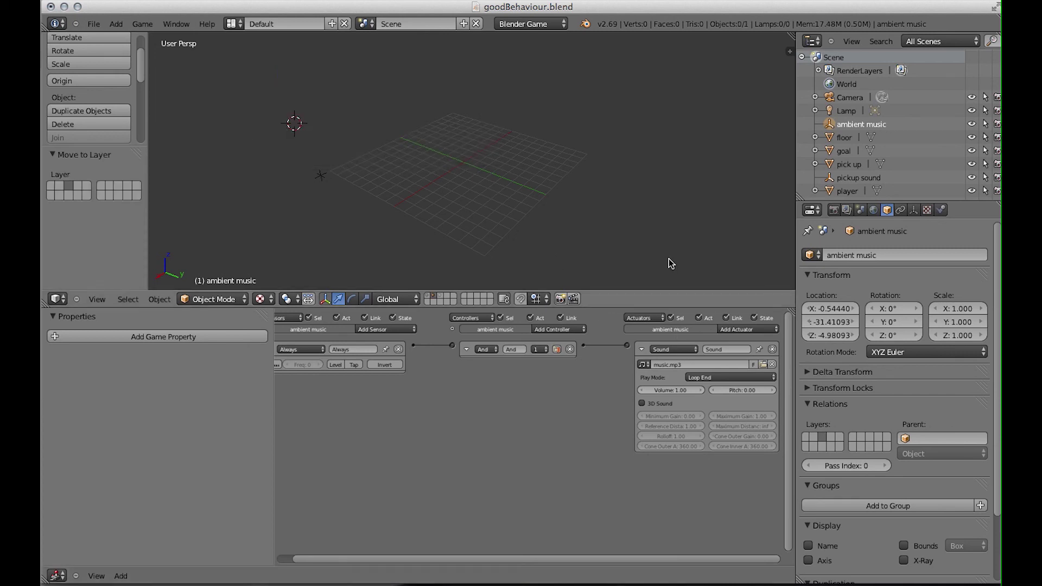
key(p)
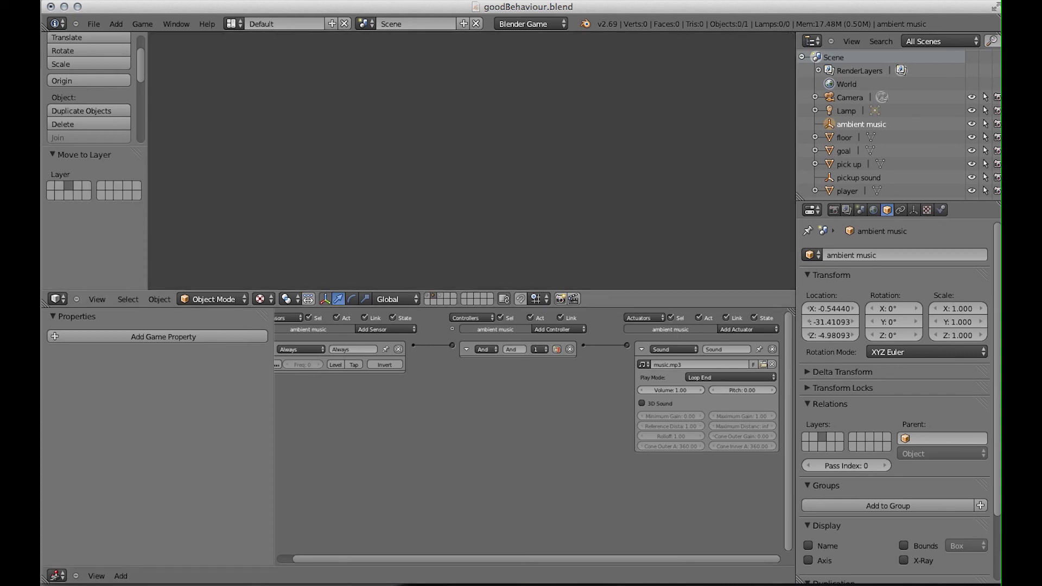
key(Escape)
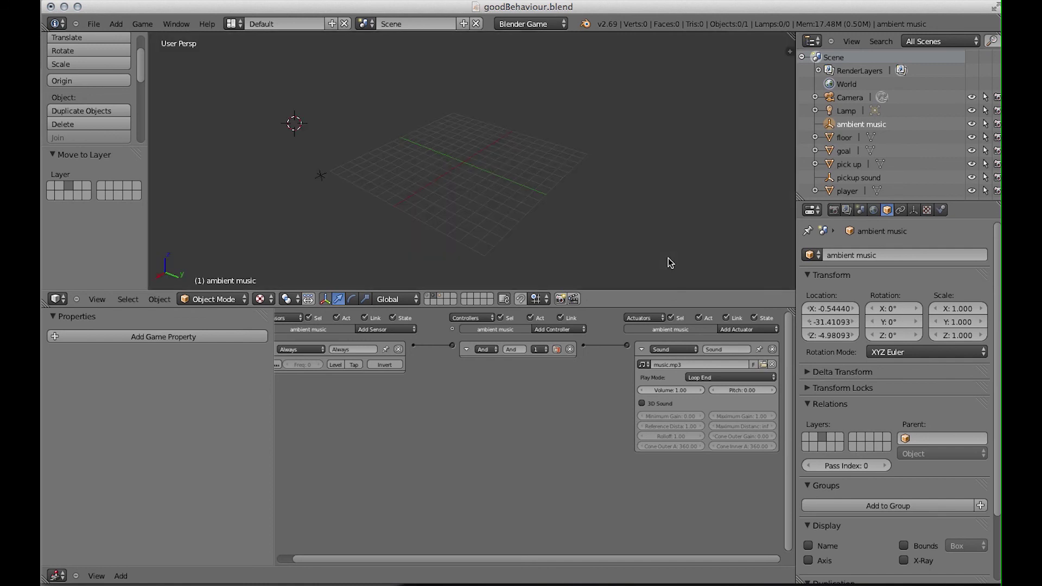
Show layer 1, run the game, move the player through the pick up sphere to check the sounds, and stop the game.
click(429, 296)
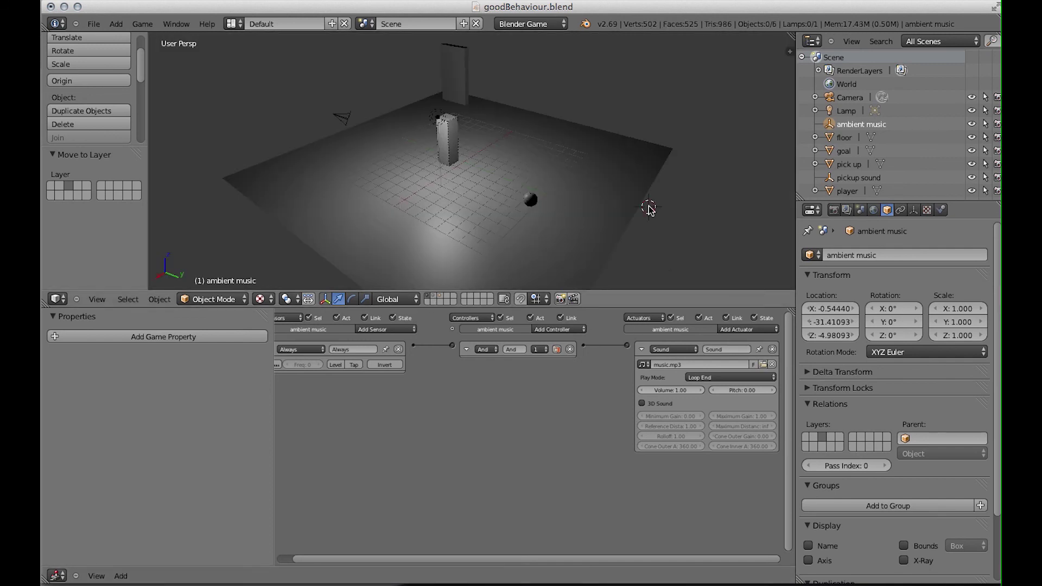
key(p)
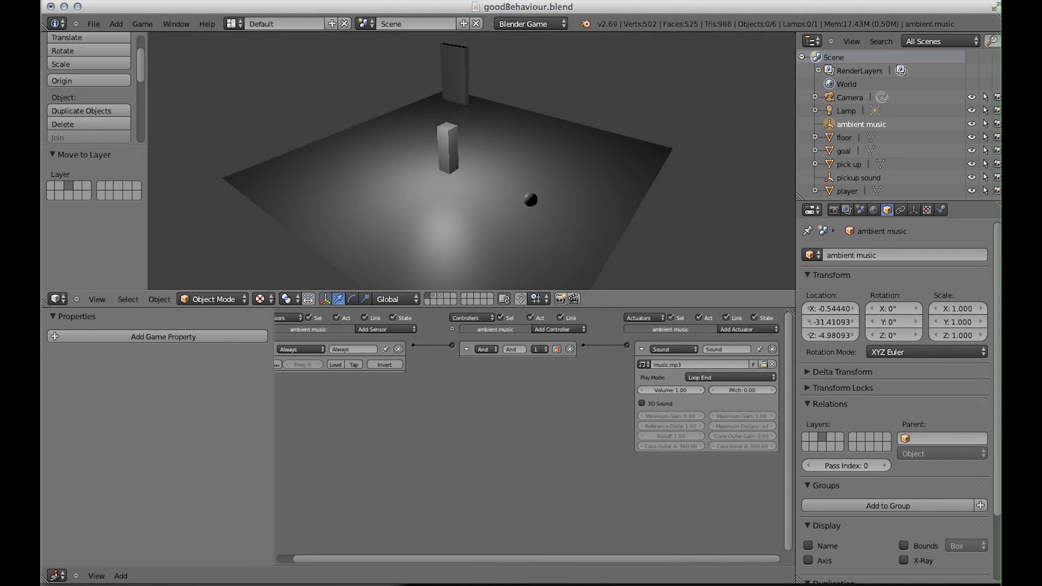
key(Up)
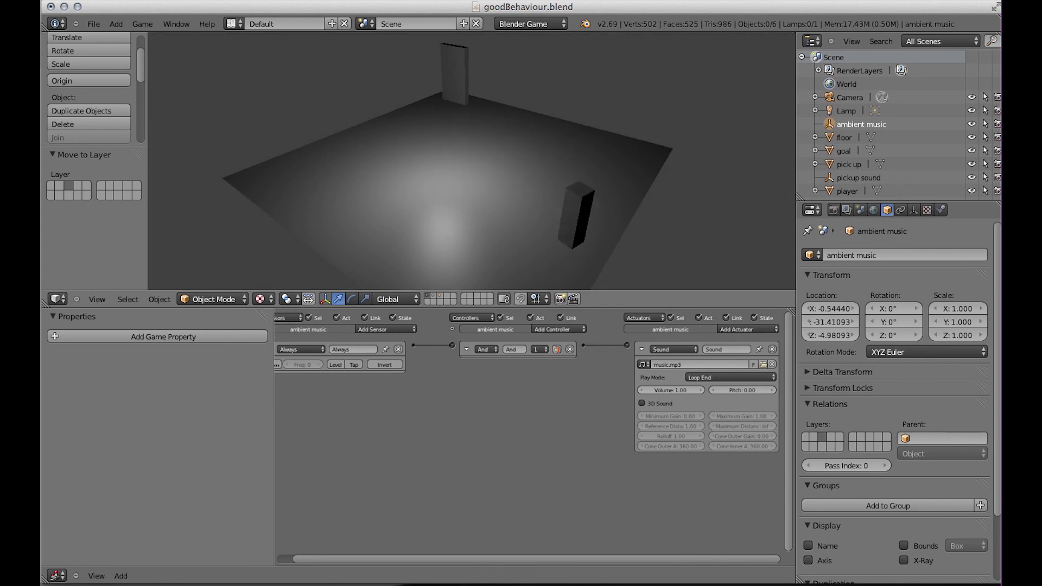
key(Escape)
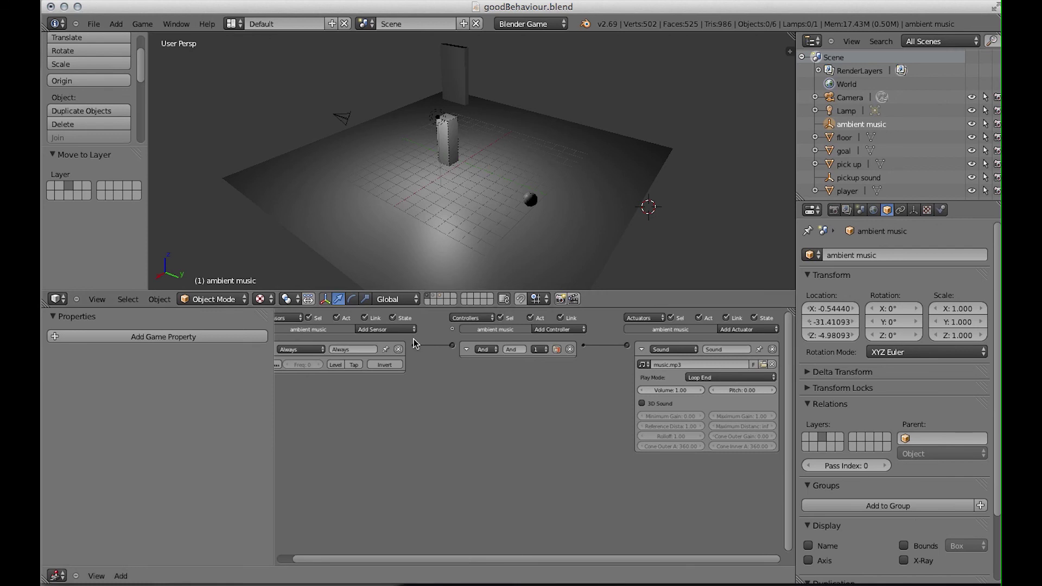
Show layer 2 and move the ambient music empty to layer 1.
click(543, 2)
click(658, 197)
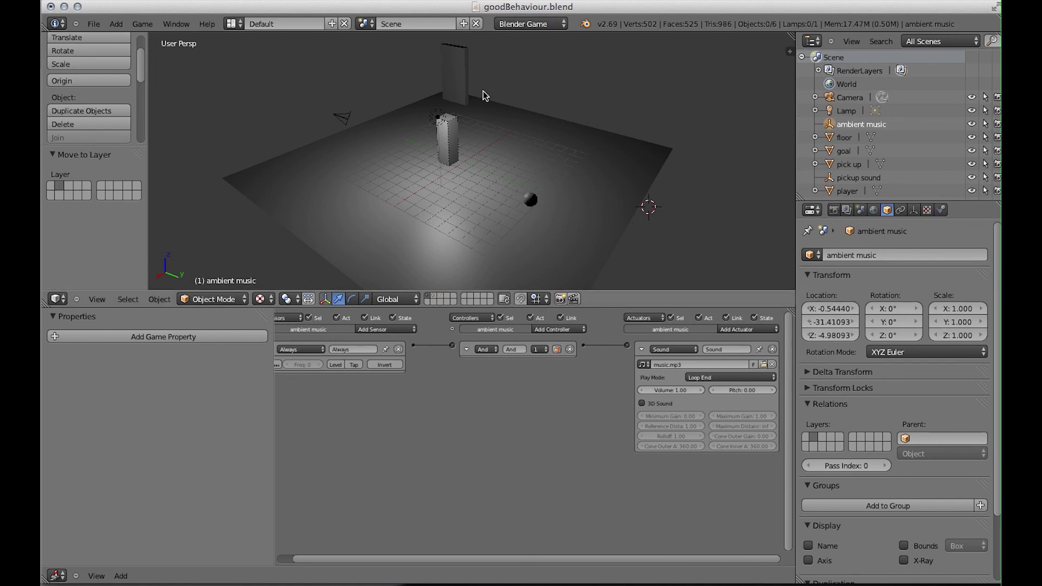
click(433, 296)
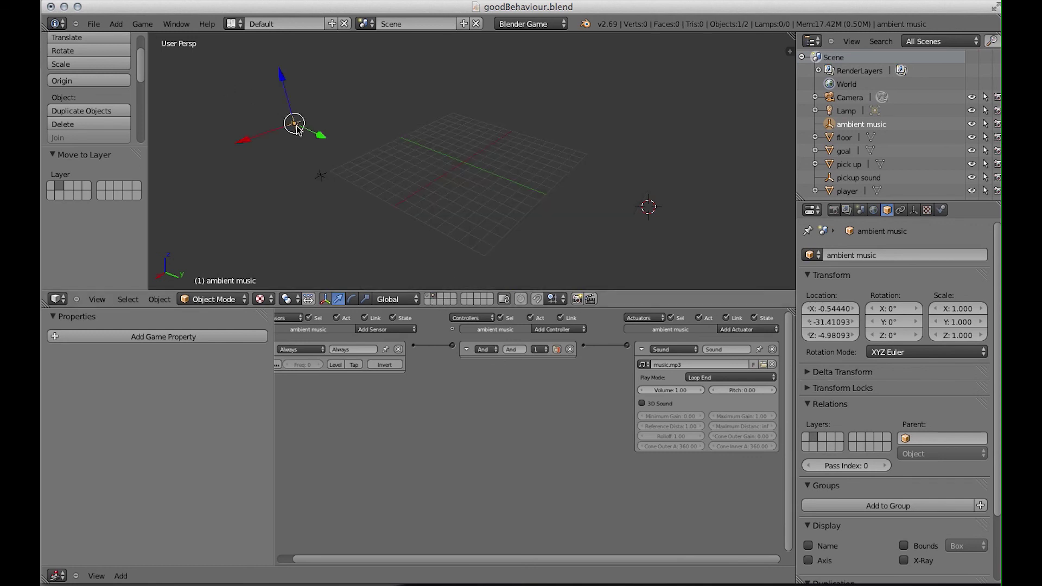
key(m)
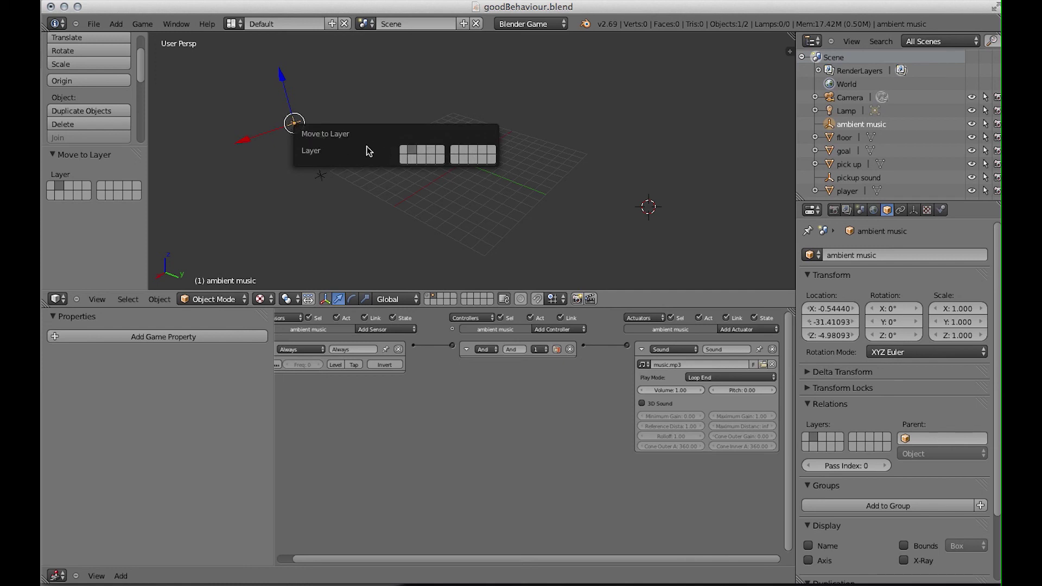
click(404, 151)
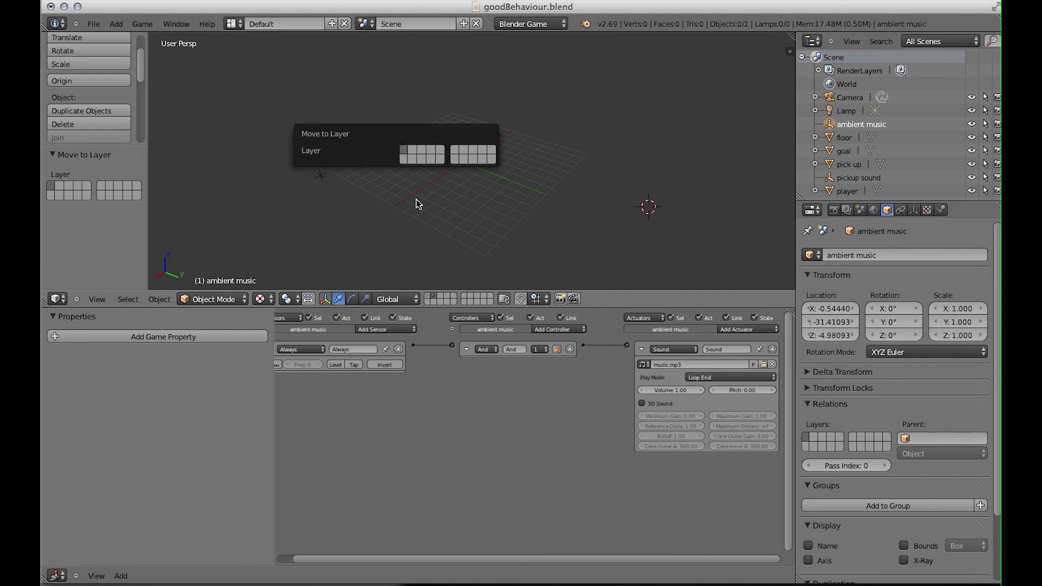
Select the pickup sound empty, show layer 1, and run the game, moving the player into the sphere and back before stopping.
right_click(321, 177)
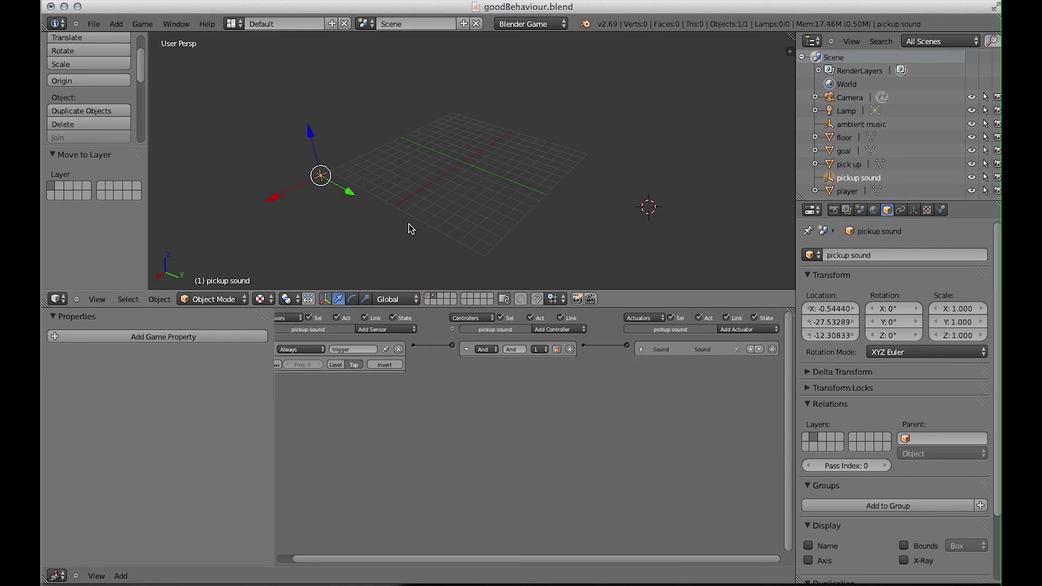
click(429, 297)
key(p)
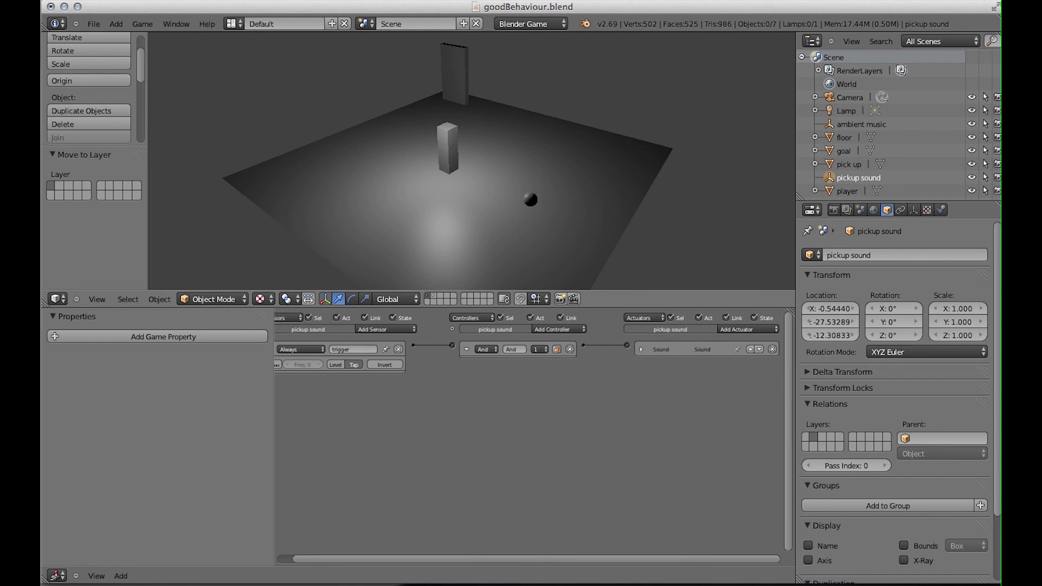
key(Up)
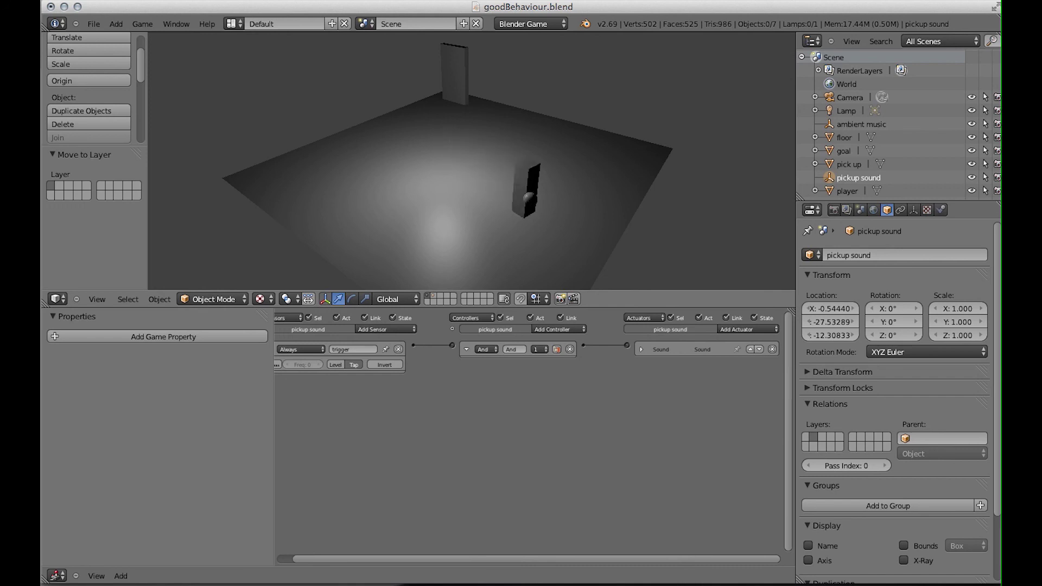
key(Down)
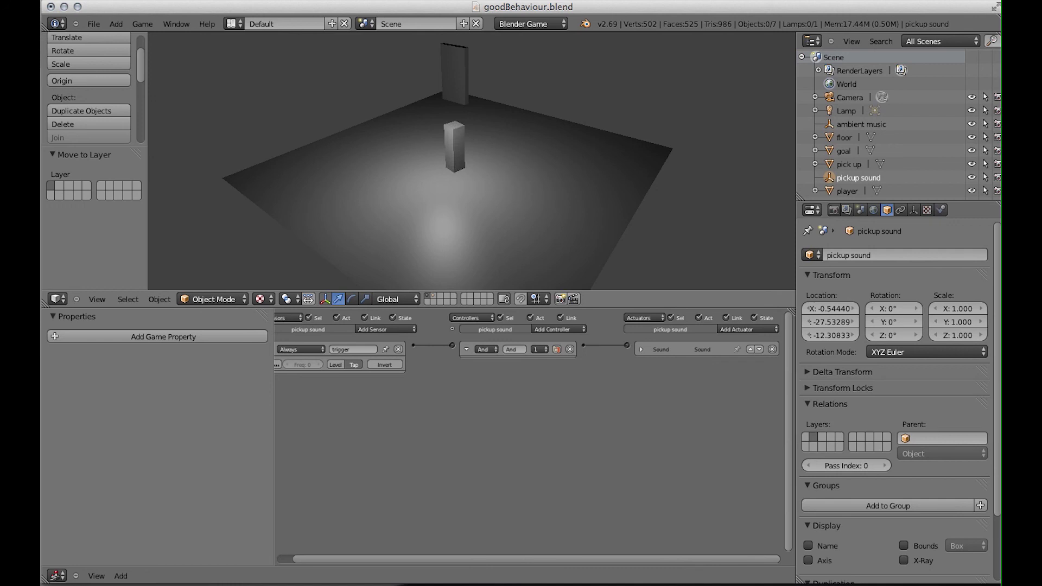
key(Escape)
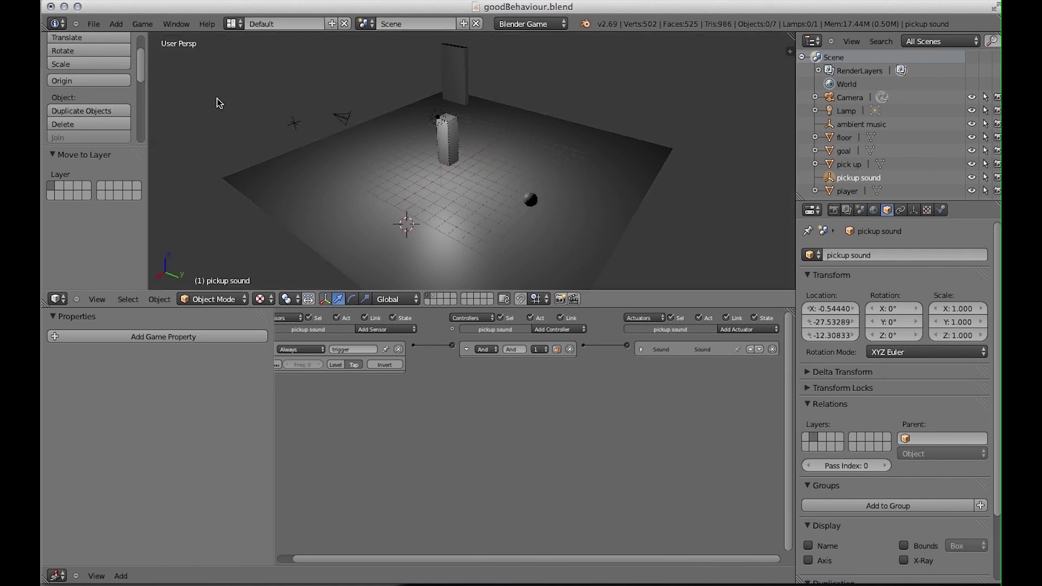
click(92, 24)
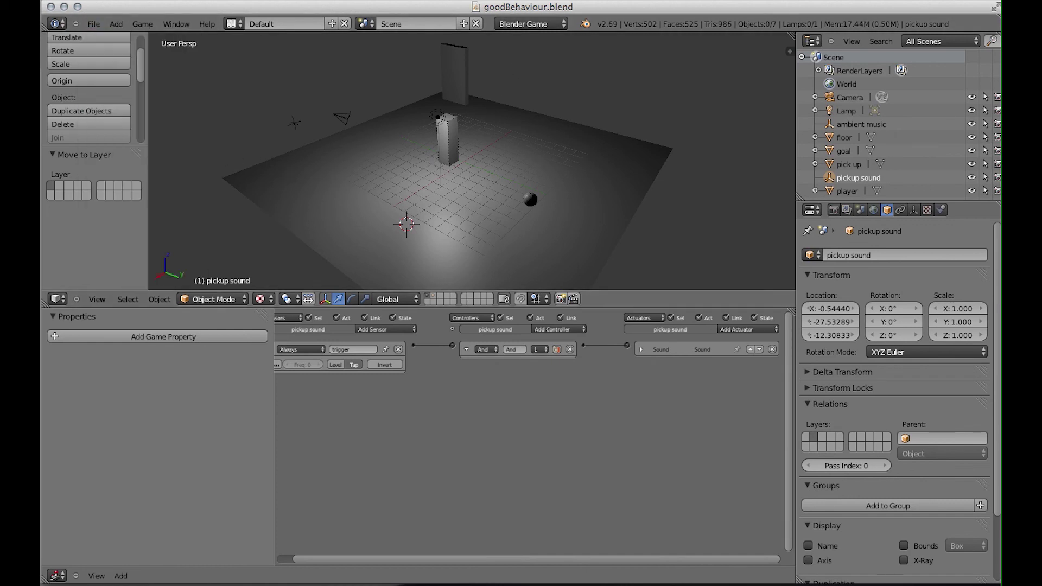
click(528, 0)
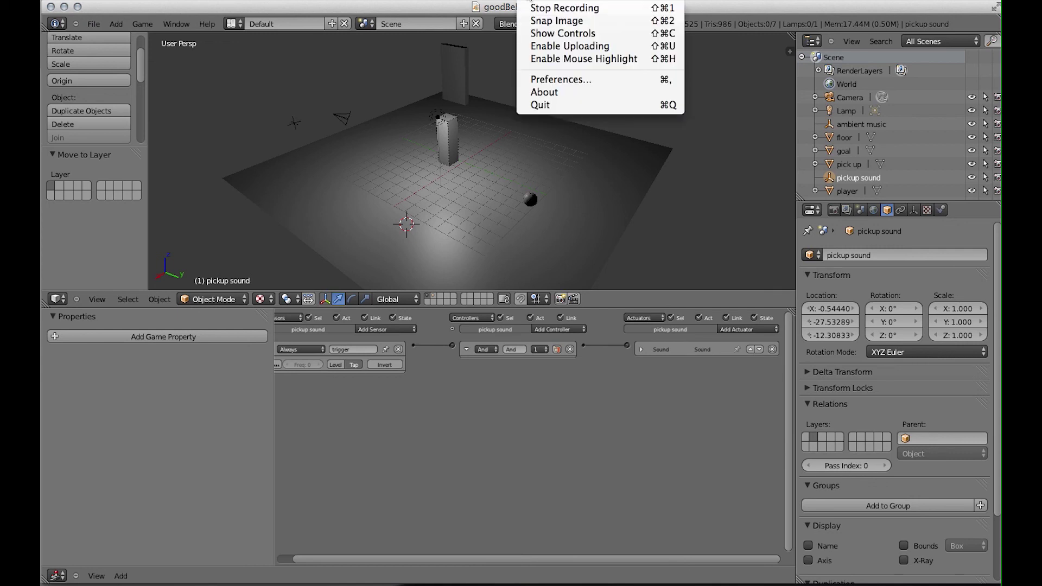
click(550, 8)
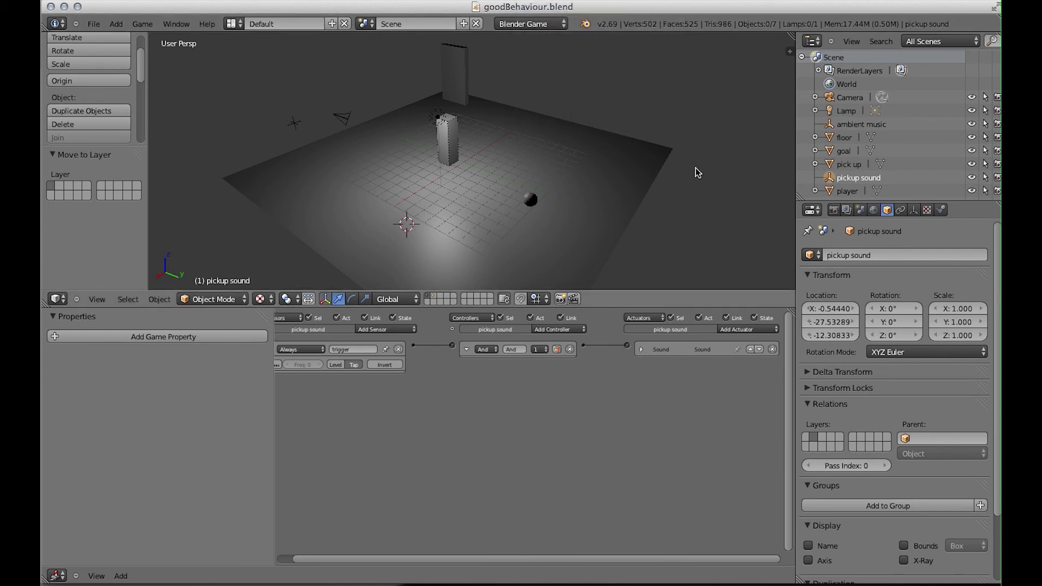